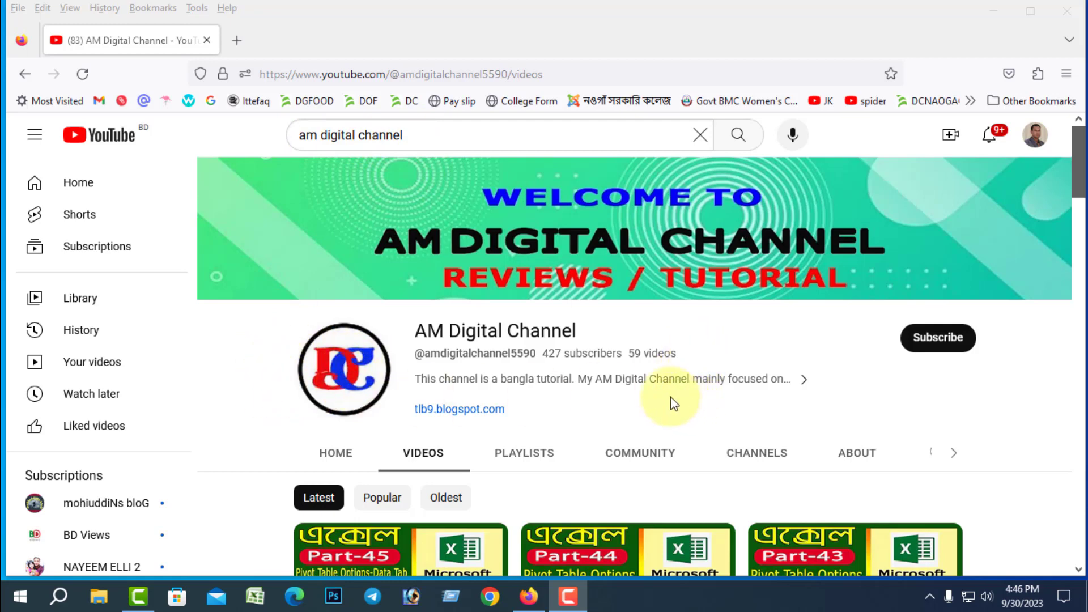
- Close the Firefox window showing the AM Digital Channel videos page
scroll(722, 346, "down", 2)
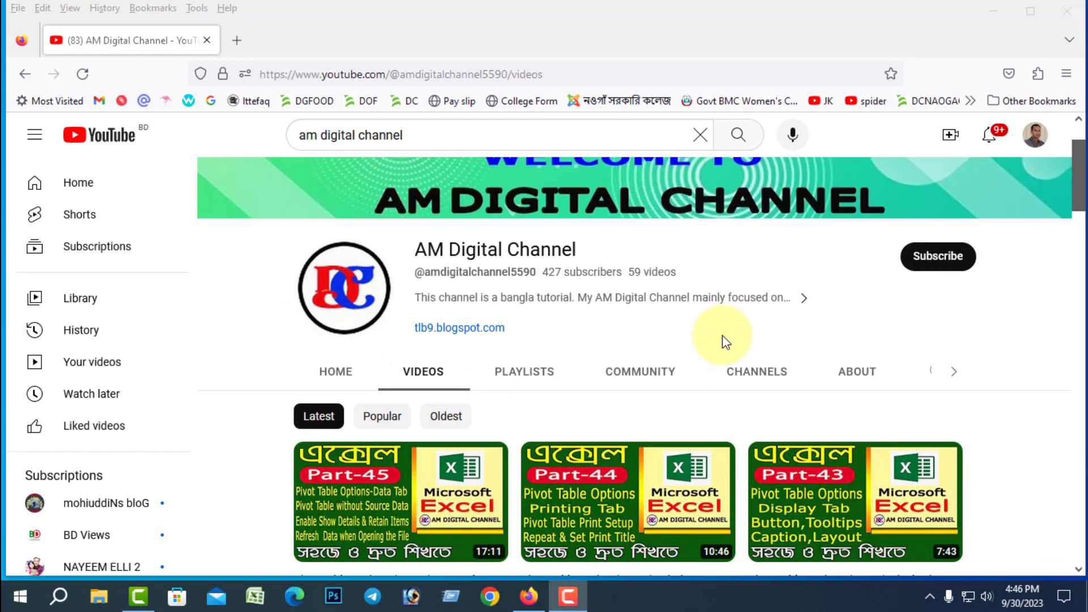
scroll(721, 351, "down", 2)
scroll(717, 357, "up", 4)
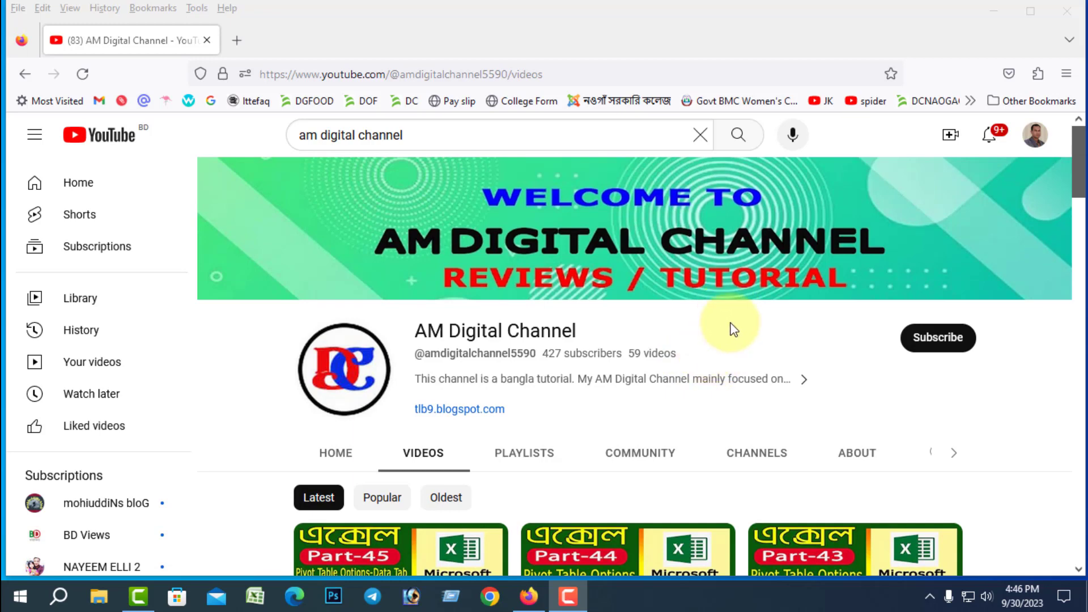
left_click(1066, 11)
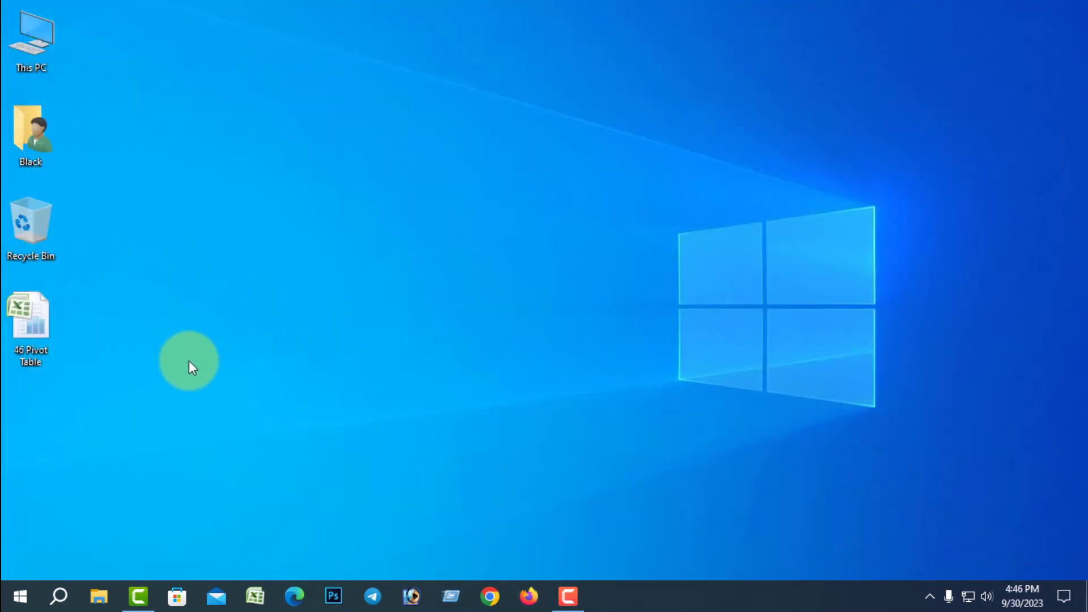
- Open the 46 Pivot Table workbook from the desktop
double_click(19, 328)
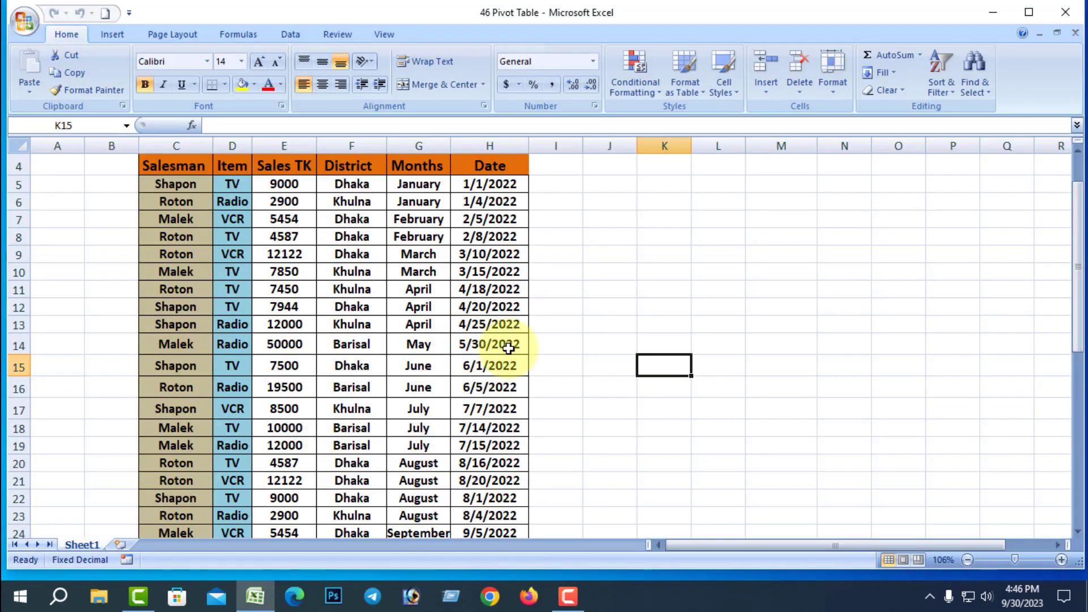
- Select cell E11 inside the Walton Company sales data and bring up the Insert ribbon
scroll(505, 346, "up", 1)
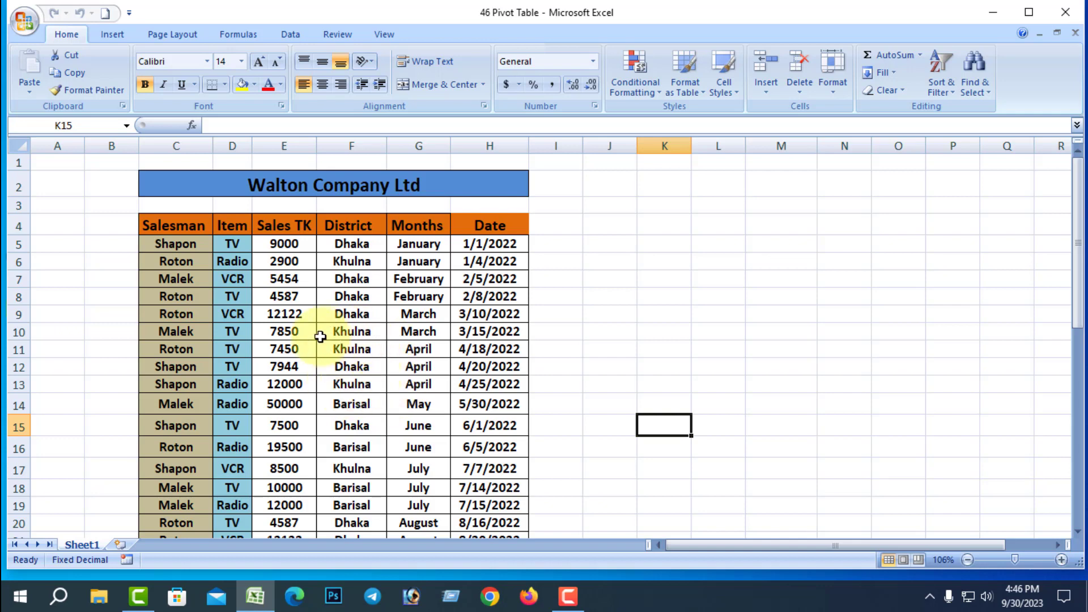
left_click(295, 343)
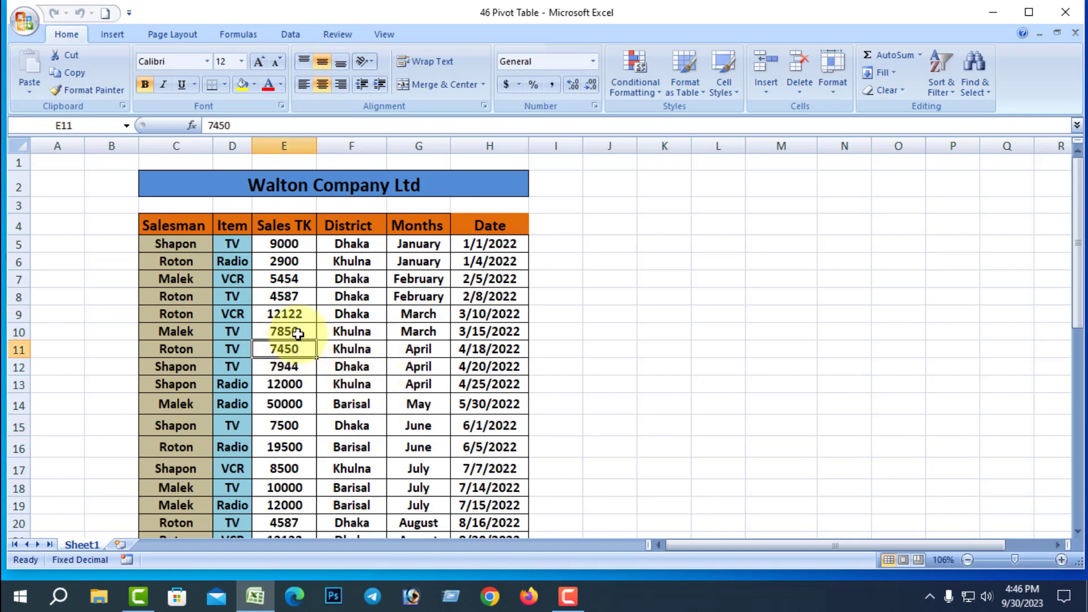
left_click(113, 33)
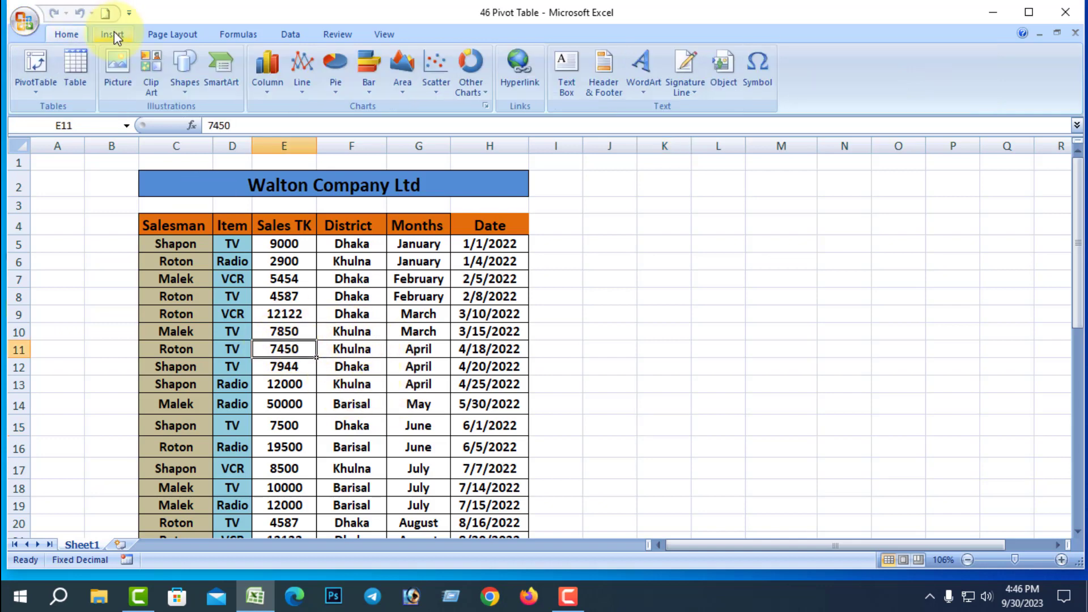
- Create a PivotTable on a new worksheet from the sales data with Date as row labels
left_click(39, 87)
left_click(62, 109)
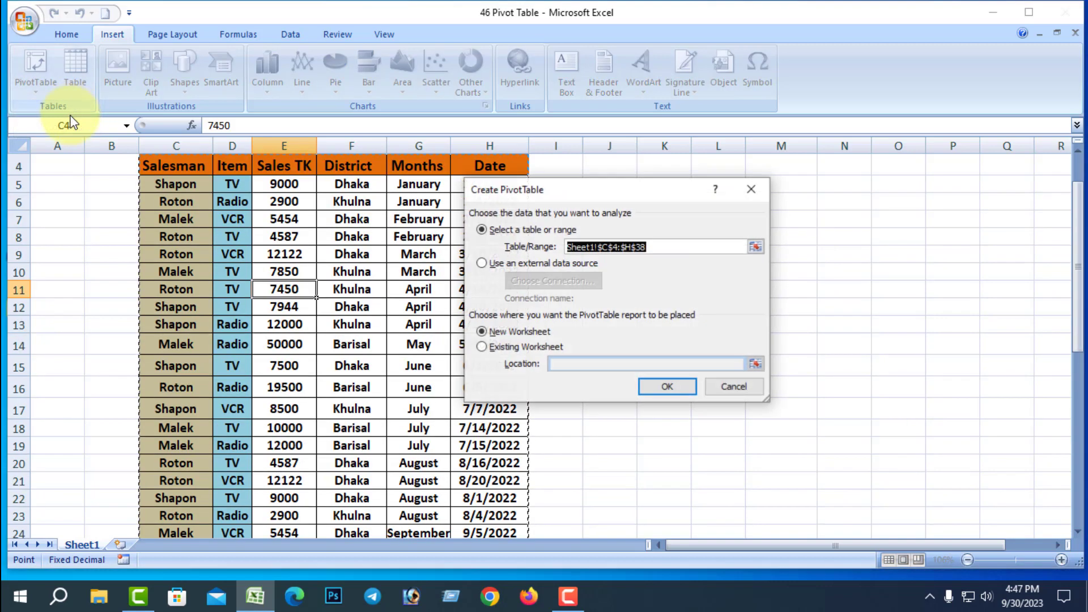
left_click_drag(739, 201, 745, 189)
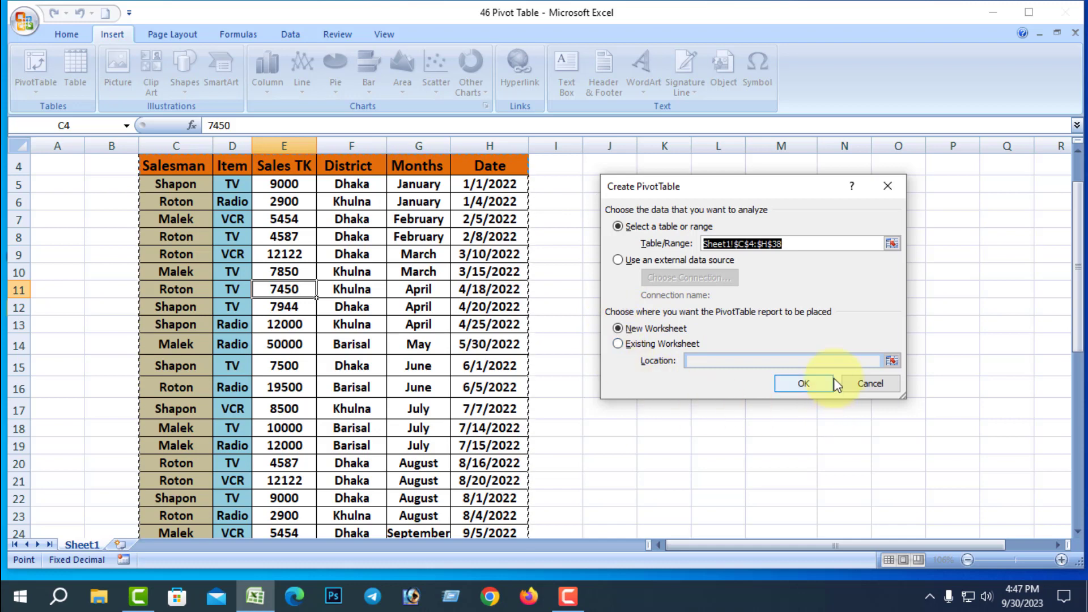
left_click(804, 383)
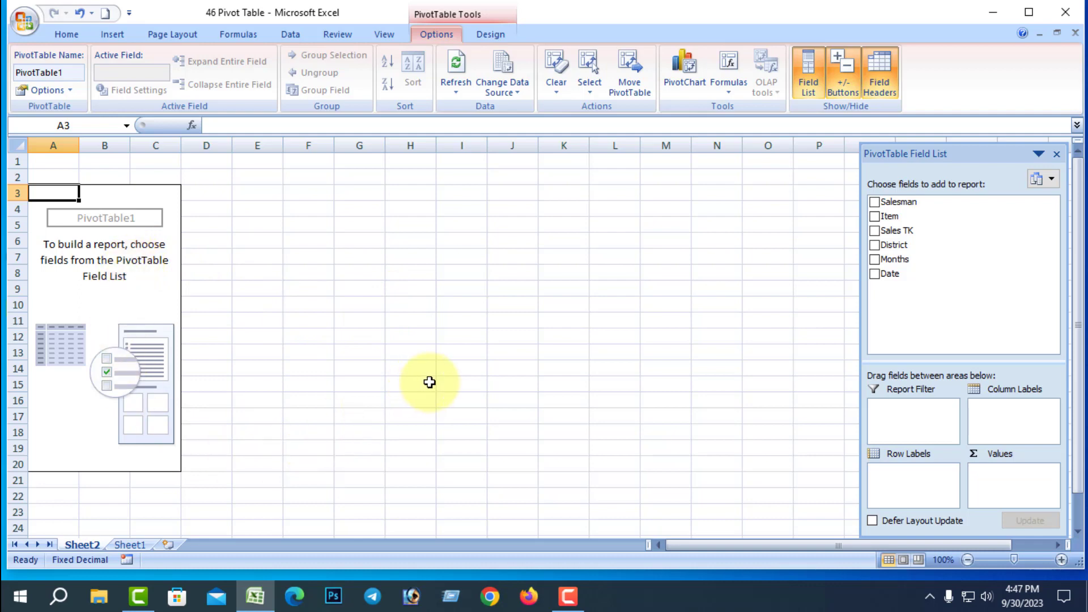
mouse_move(889, 274)
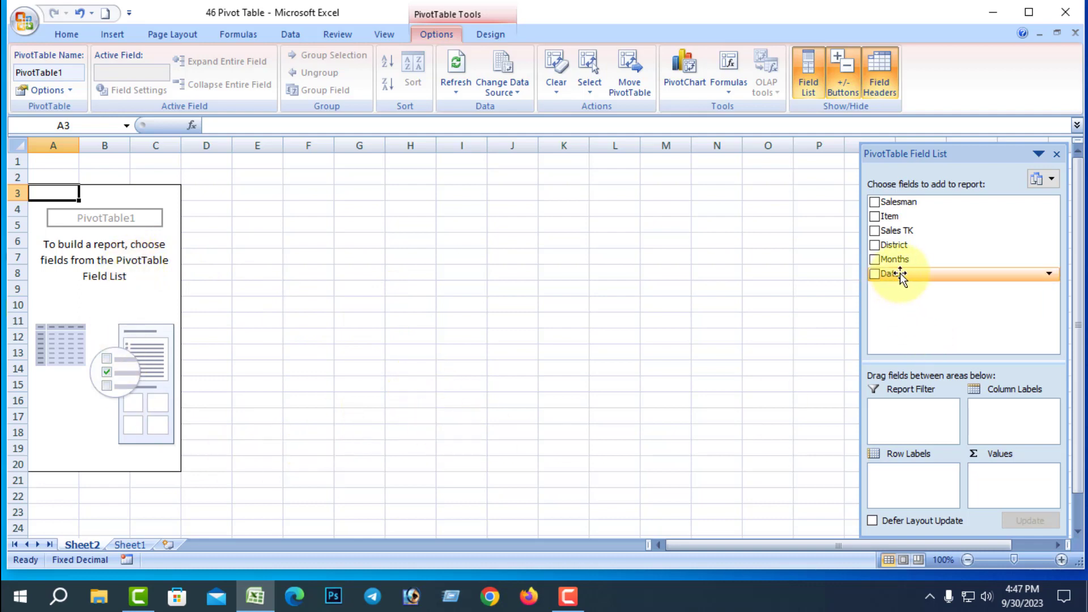
left_click_drag(898, 277, 895, 471)
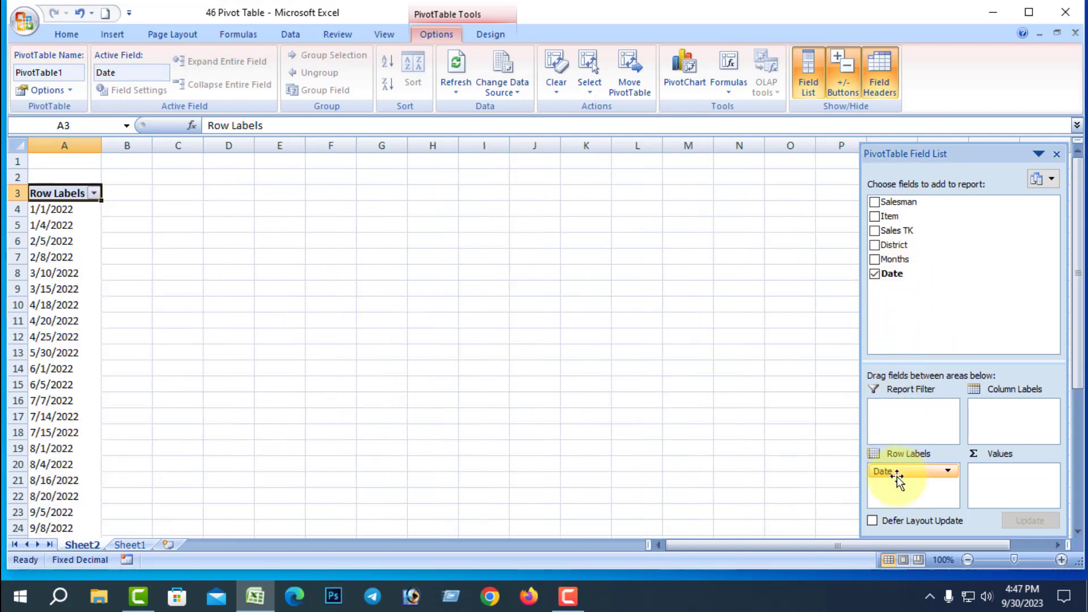
- Insert a blank column A to shift the pivot table right, and select its date column
right_click(64, 146)
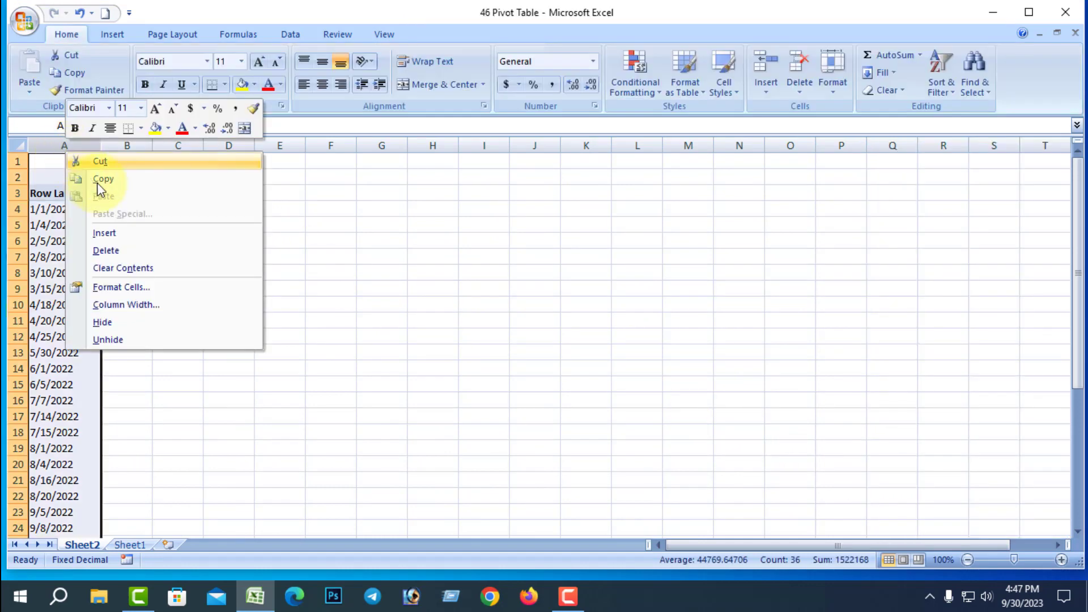
left_click(111, 233)
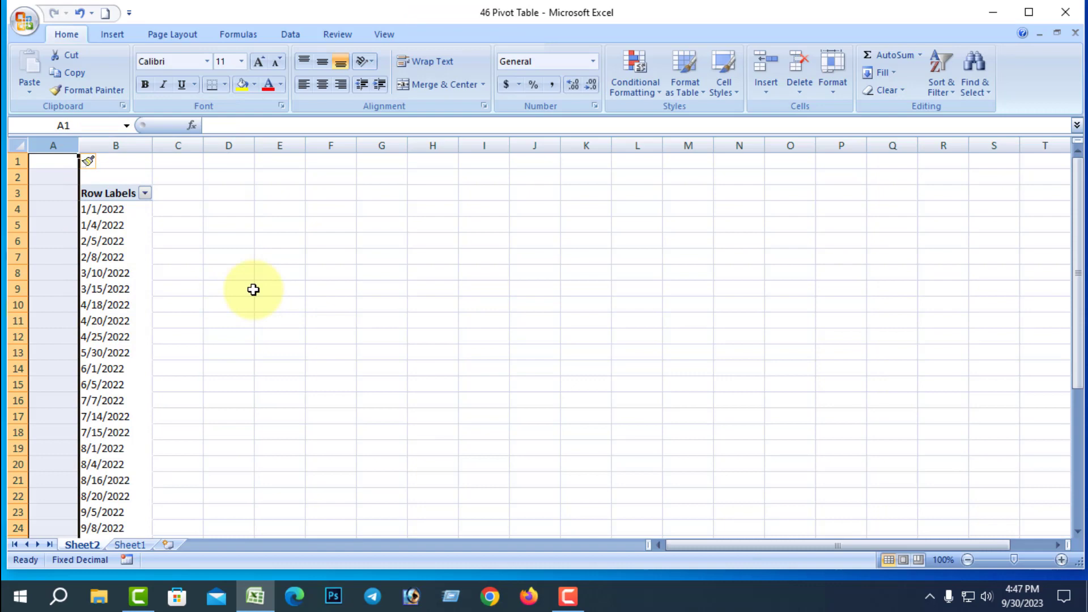
left_click(136, 193)
mouse_move(93, 193)
left_mouse_down()
mouse_move(134, 312)
mouse_move(133, 478)
mouse_move(150, 549)
mouse_move(122, 573)
mouse_move(126, 498)
left_mouse_up()
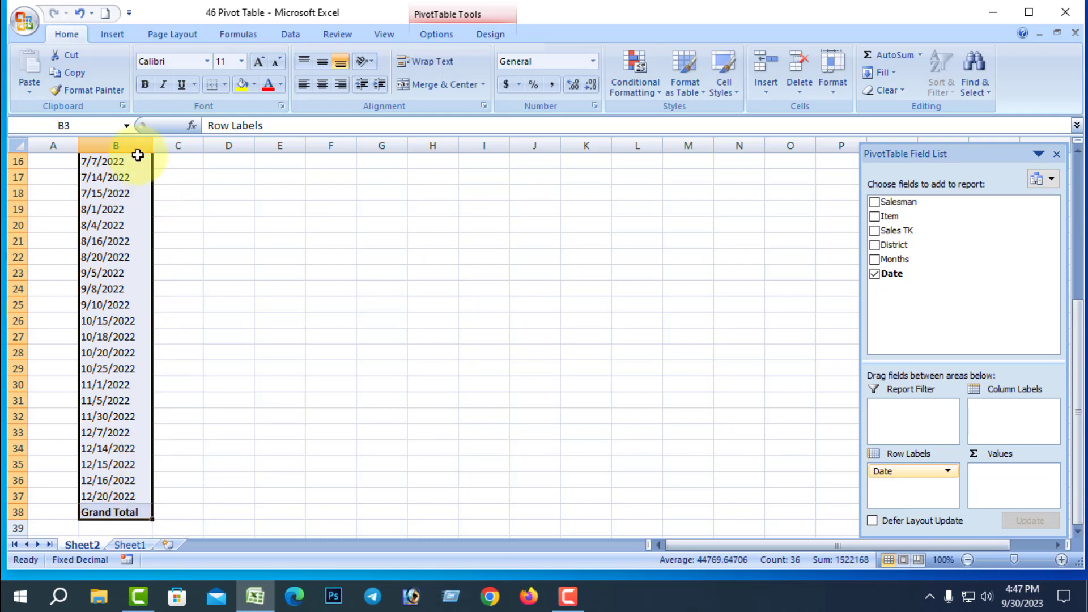
- Make the pivot date column bold, with all borders, middle-aligned and centred
left_click(145, 85)
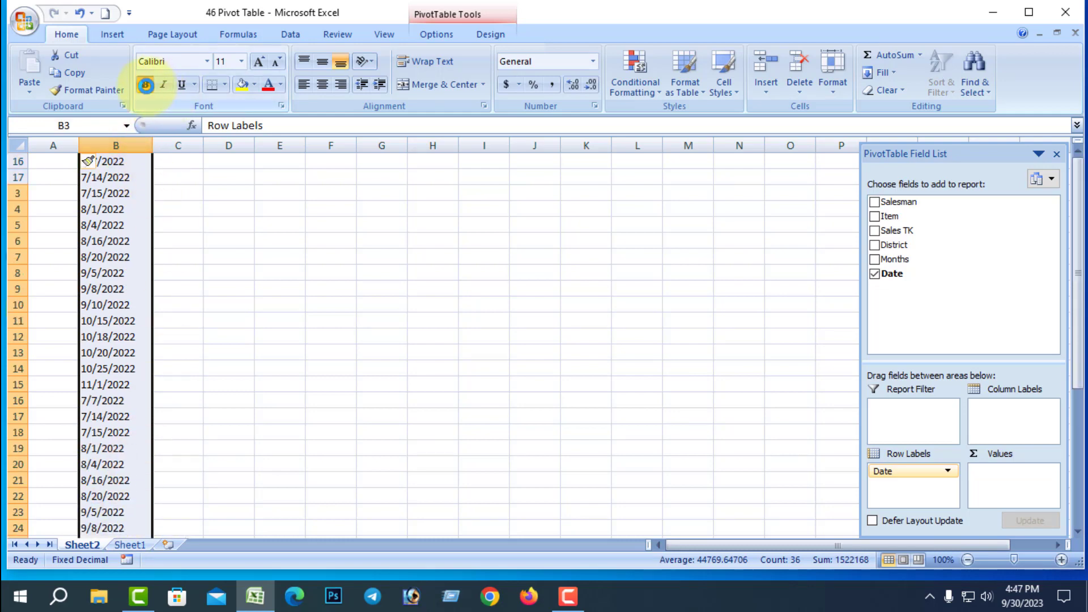
left_click(224, 84)
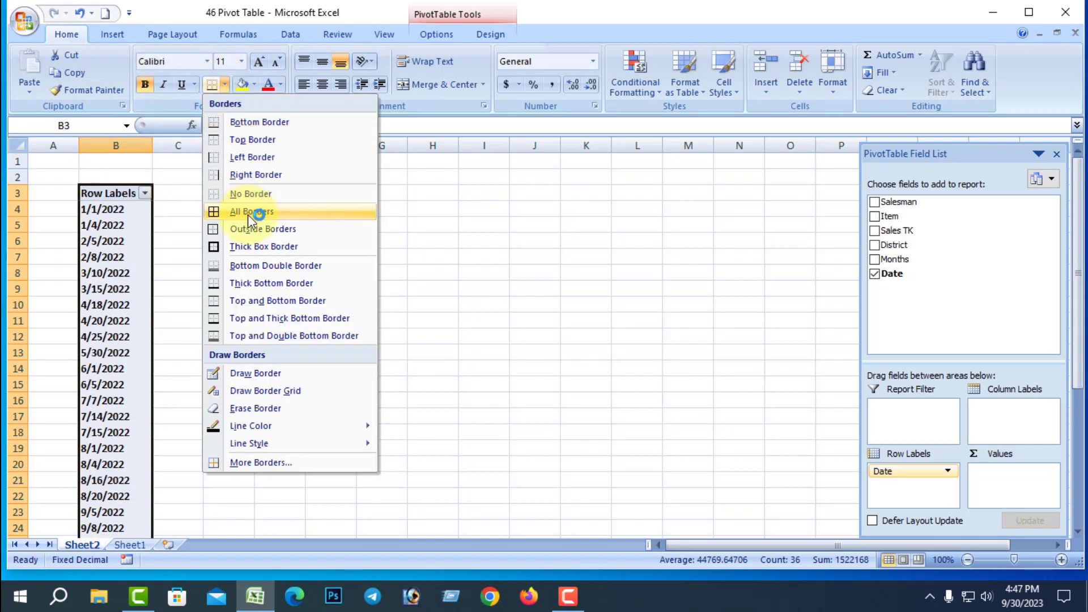
left_click(247, 212)
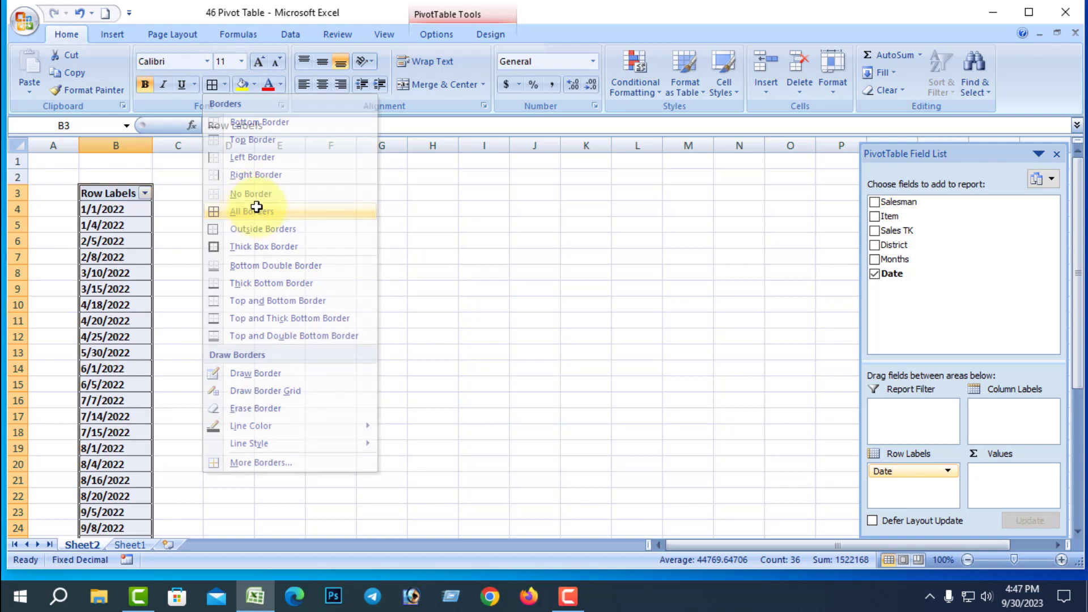
left_click(322, 62)
left_click(322, 84)
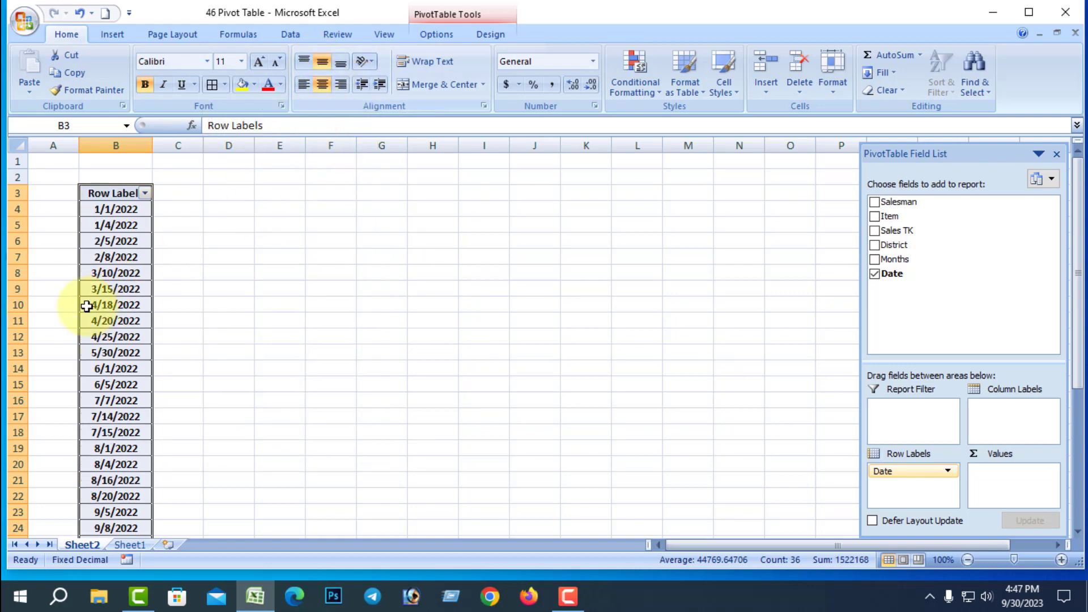
left_click(367, 317)
scroll(260, 358, "down", 4)
scroll(261, 360, "down", 4)
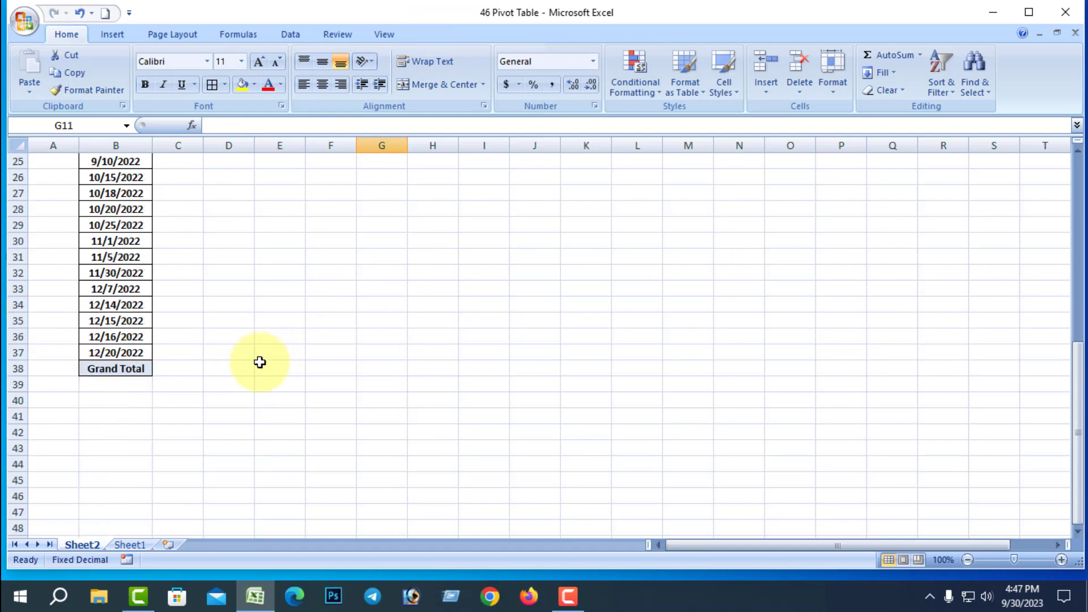
scroll(272, 345, "up", 8)
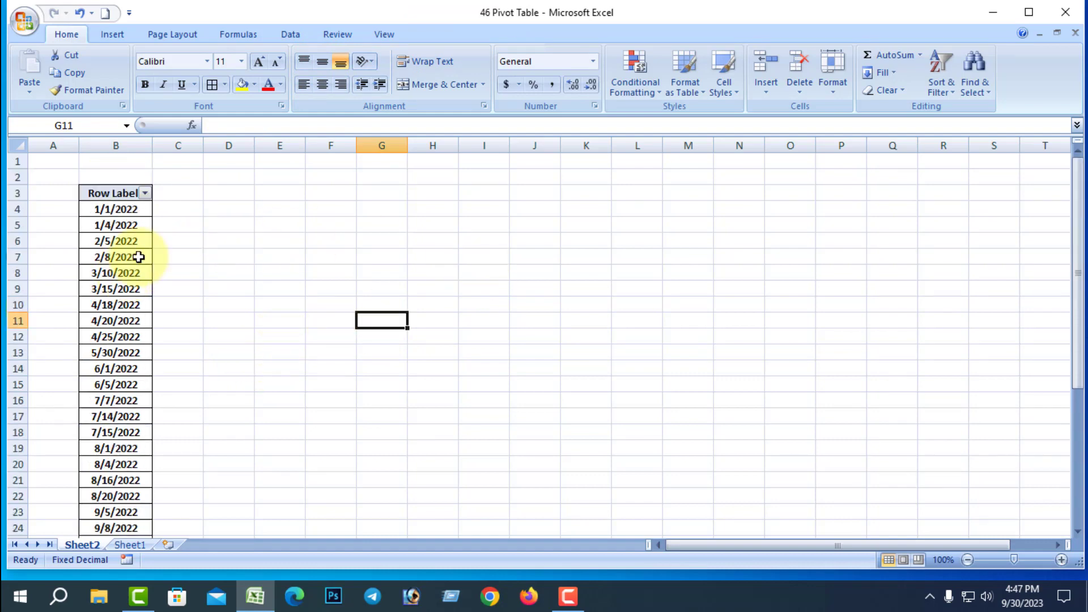
left_click(117, 257)
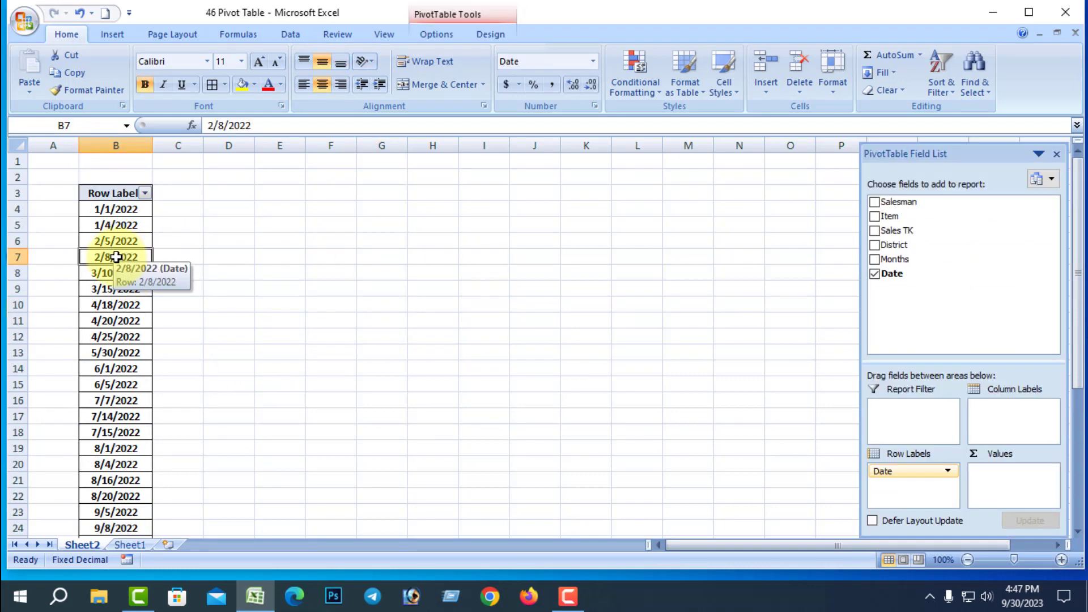
left_click(435, 34)
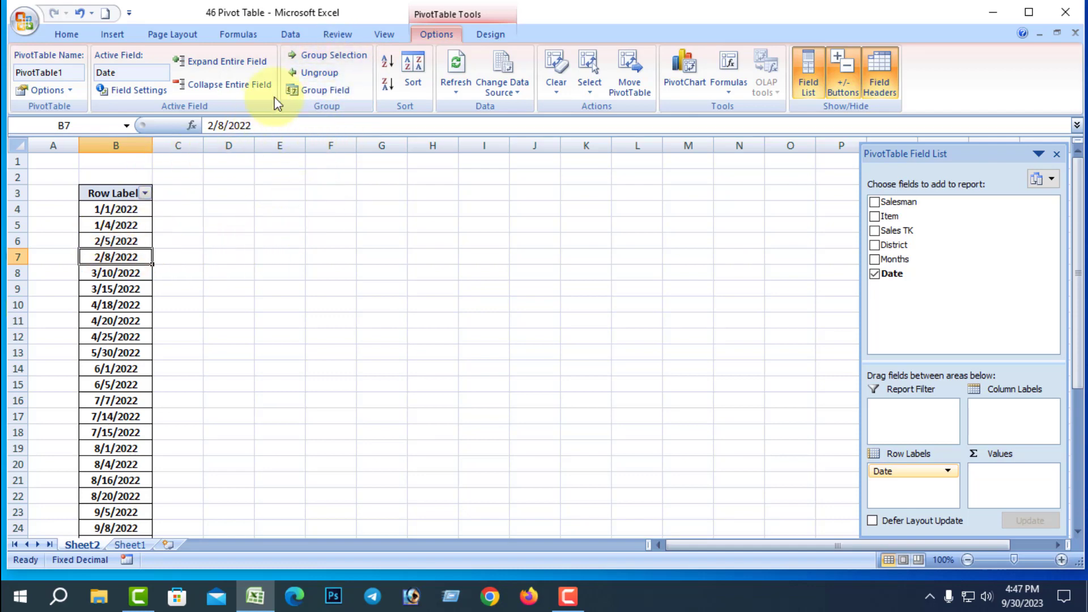
- Try Minutes, Years, Hours and Months grouping levels, cancel the Grouping dialog, and view Sheet1
left_click(339, 56)
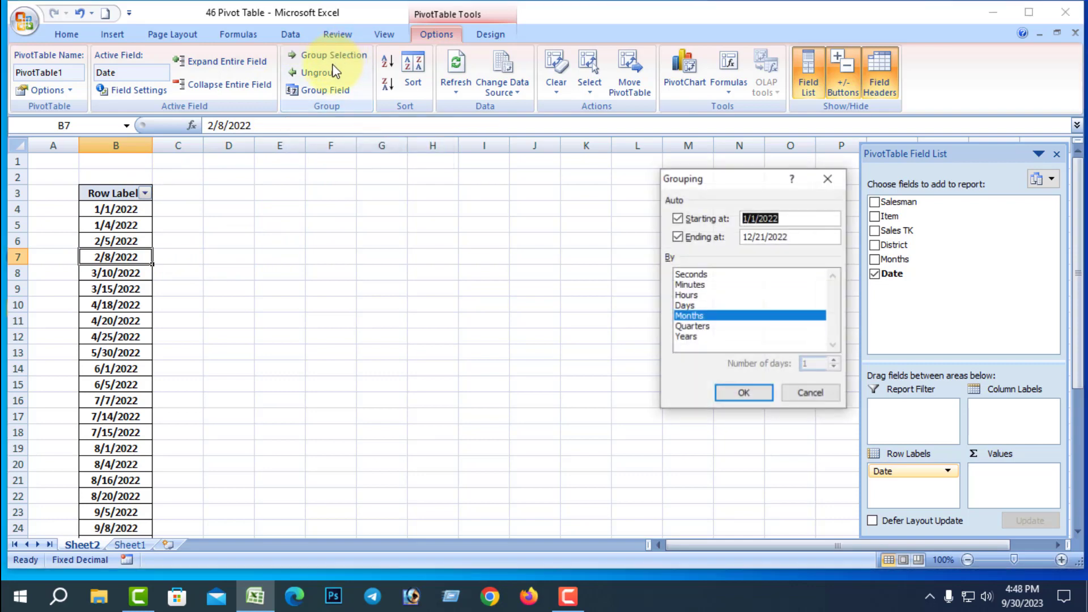
left_click_drag(724, 188, 590, 194)
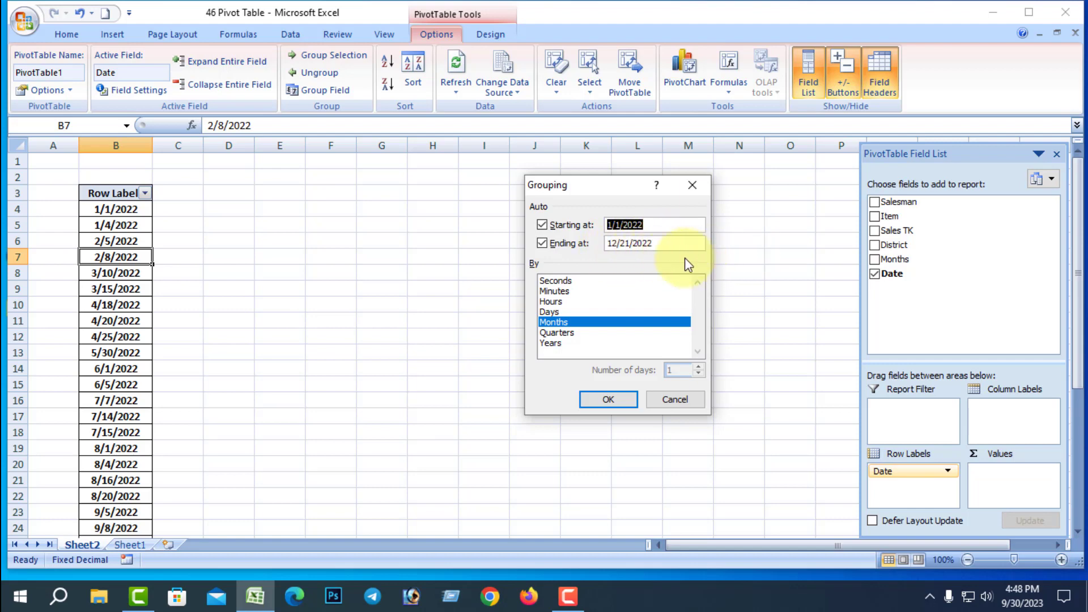
left_click(591, 290)
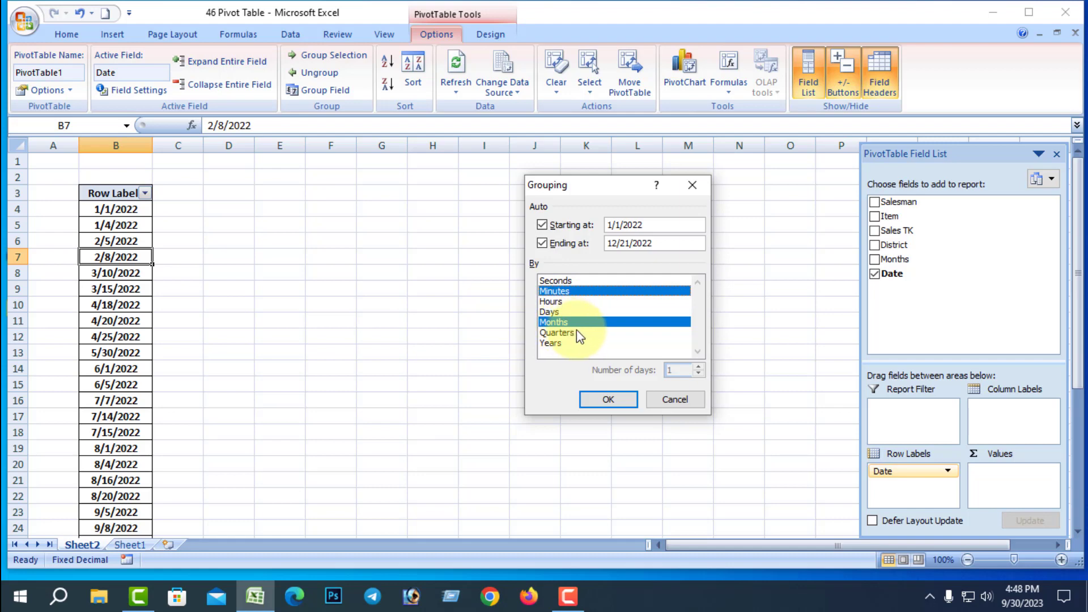
left_click(599, 344)
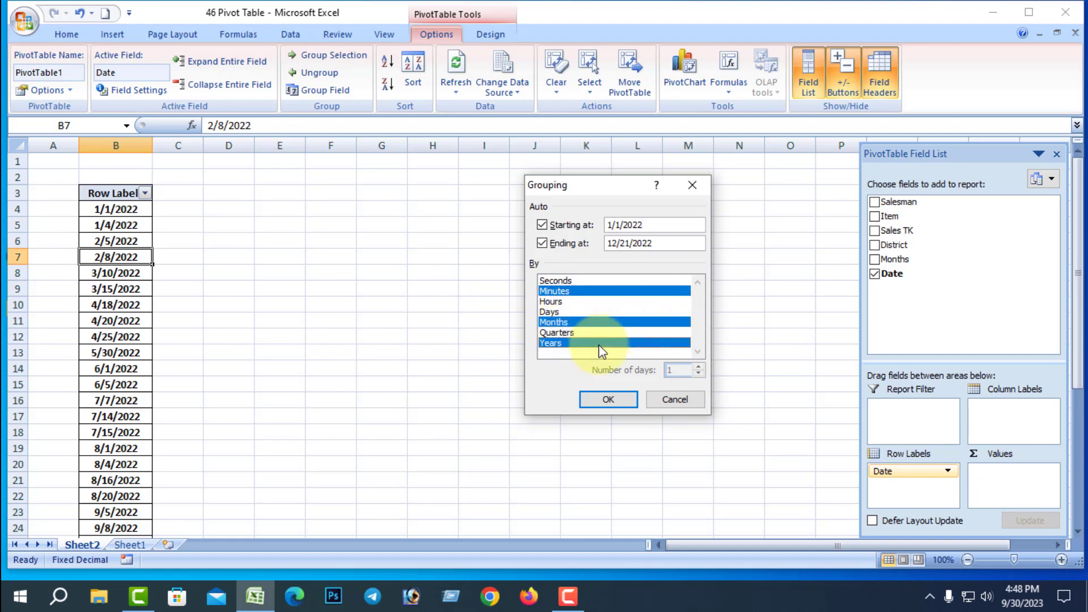
left_click(566, 301)
left_click(595, 344)
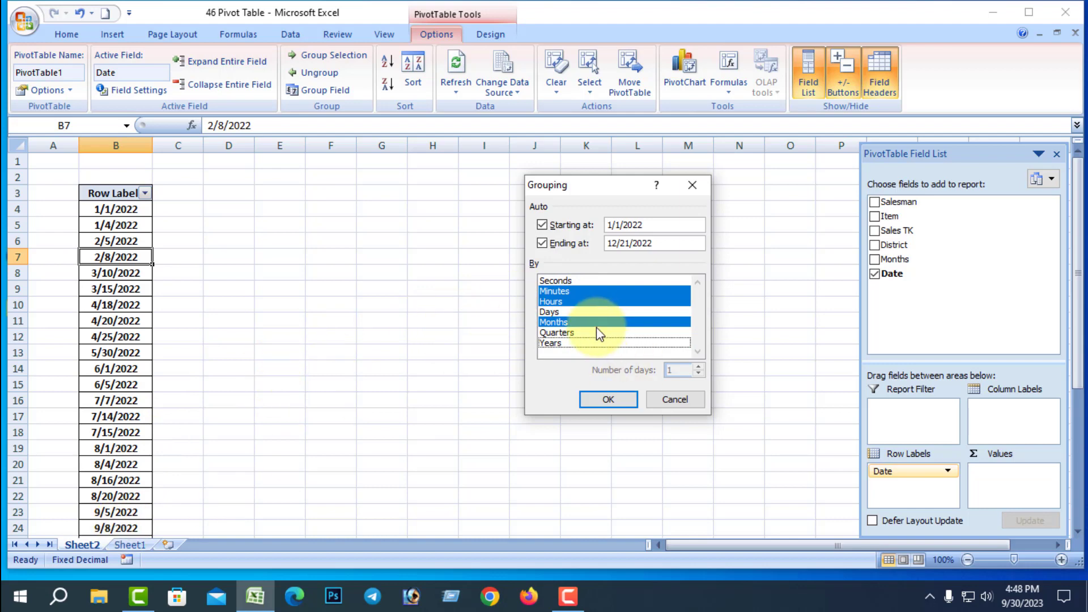
left_click(591, 322)
left_click(580, 293)
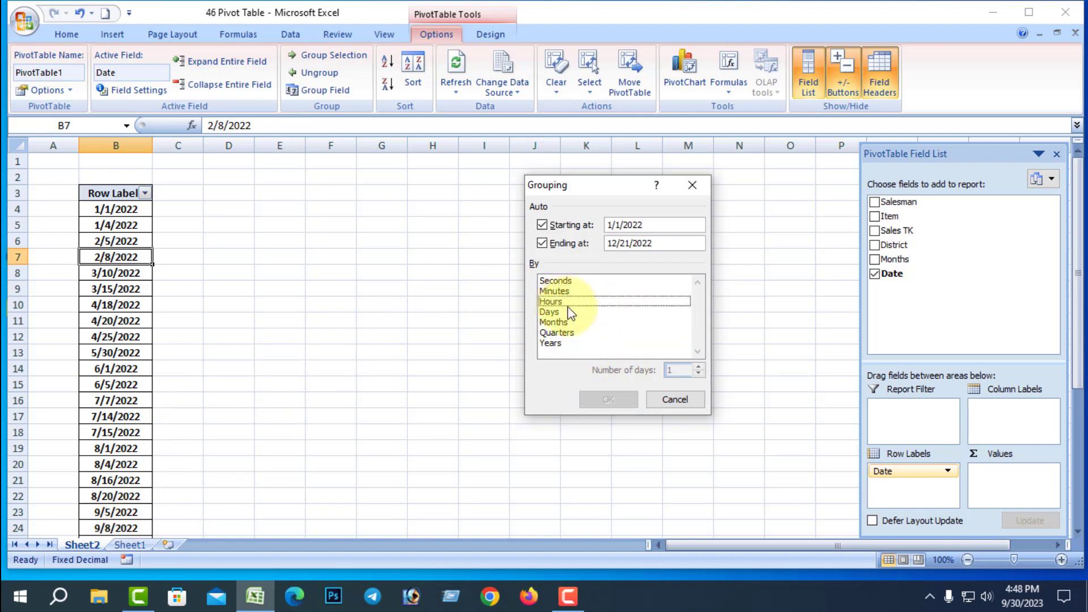
left_click(674, 400)
left_click(141, 545)
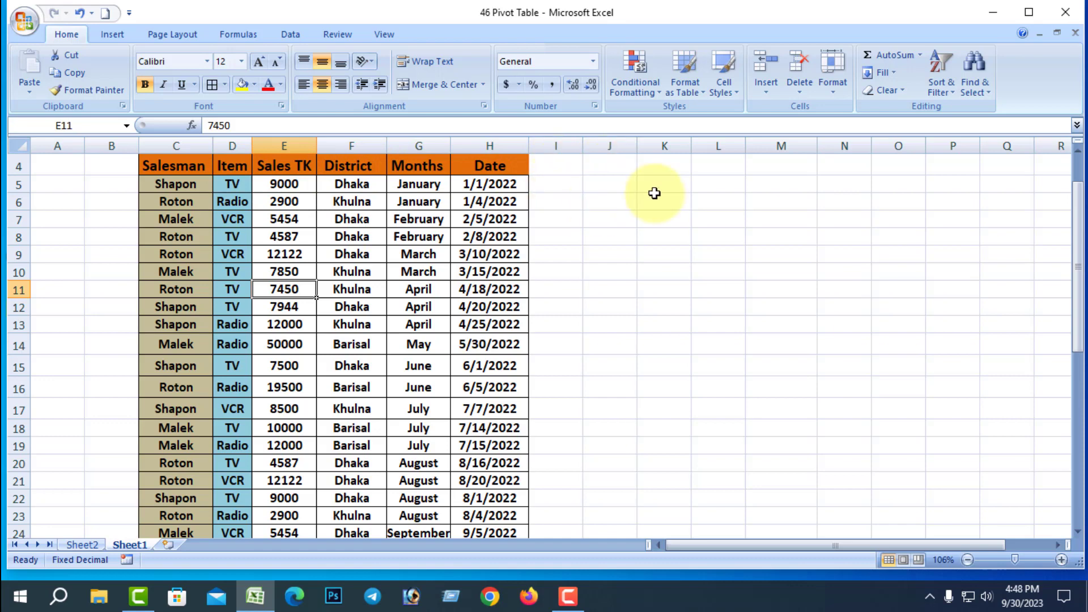
- On Sheet2, group the pivot dates by Seconds only, then undo that grouping
left_click(88, 543)
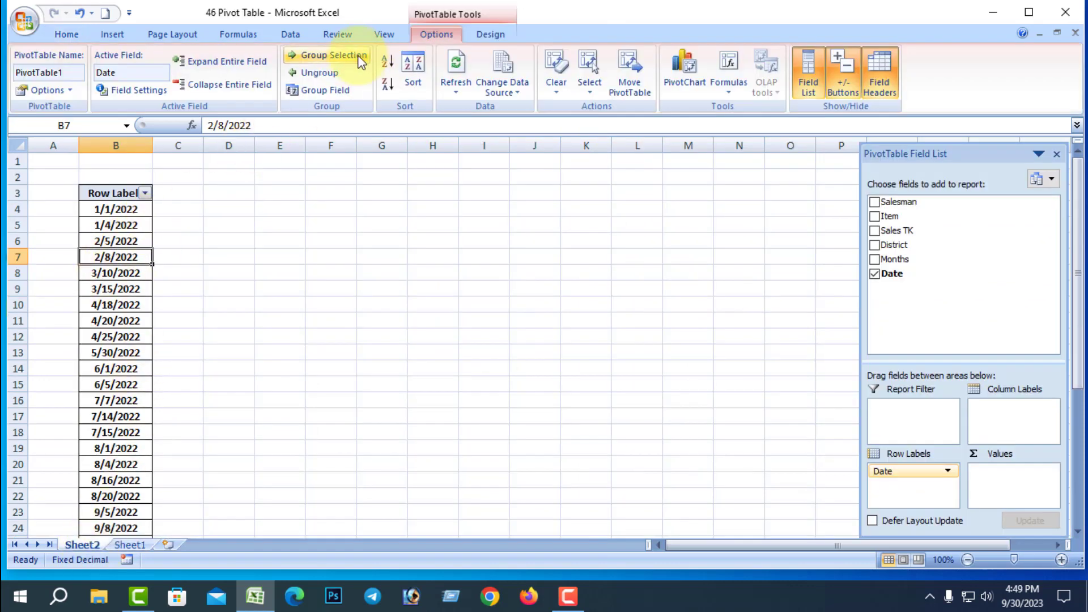
left_click(334, 55)
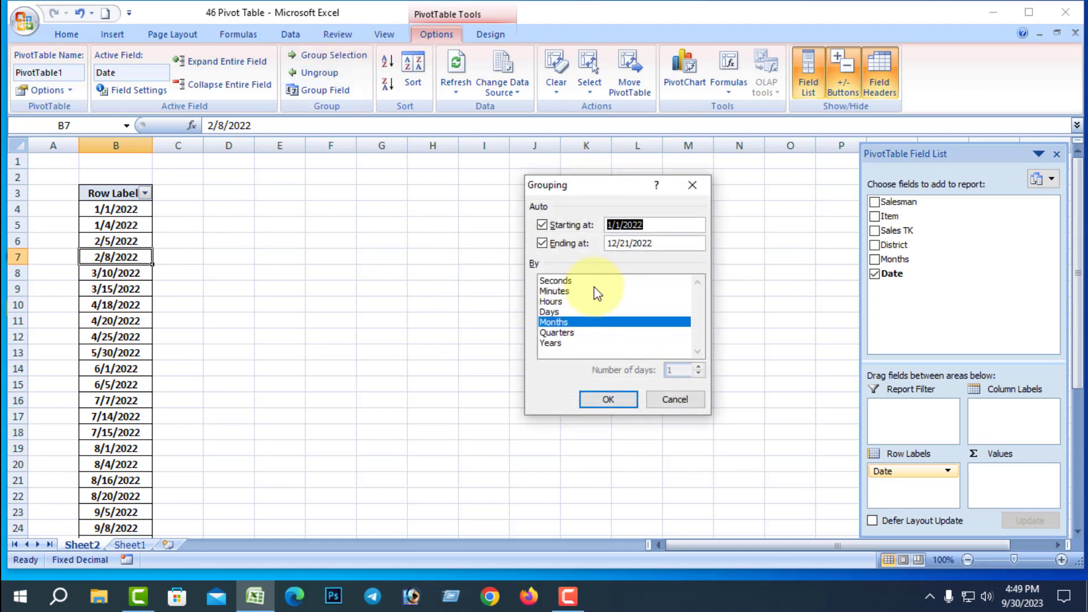
left_click(557, 280)
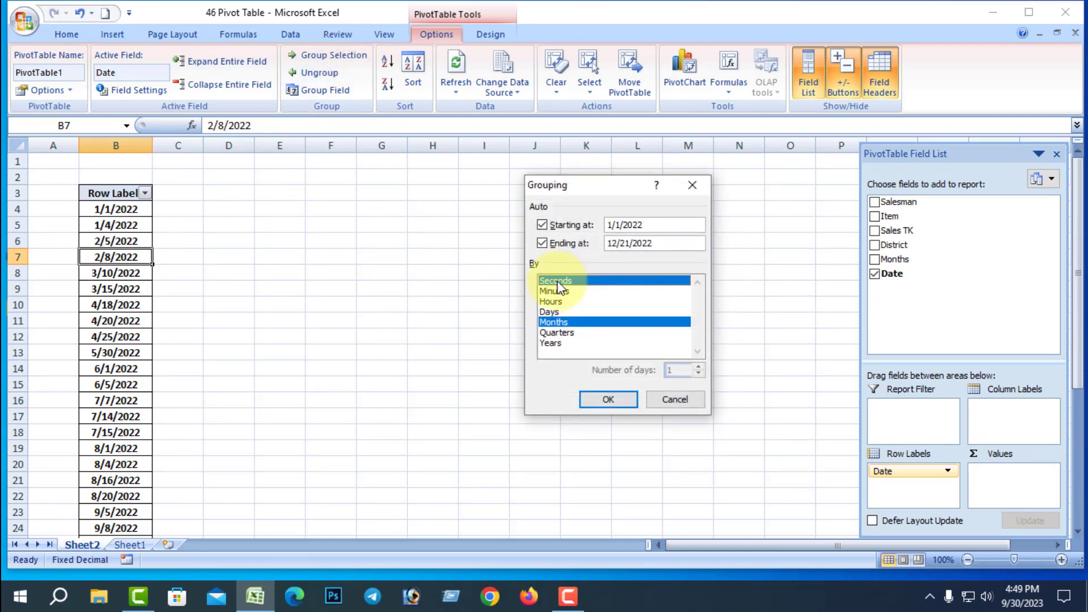
left_click(561, 323)
left_click(610, 399)
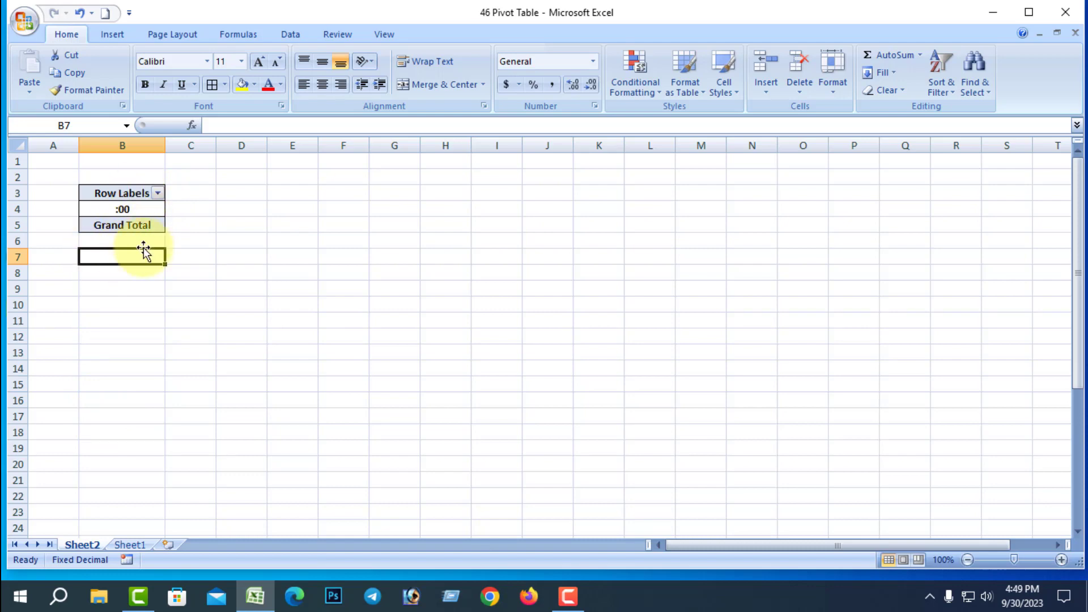
key("ctrl+z")
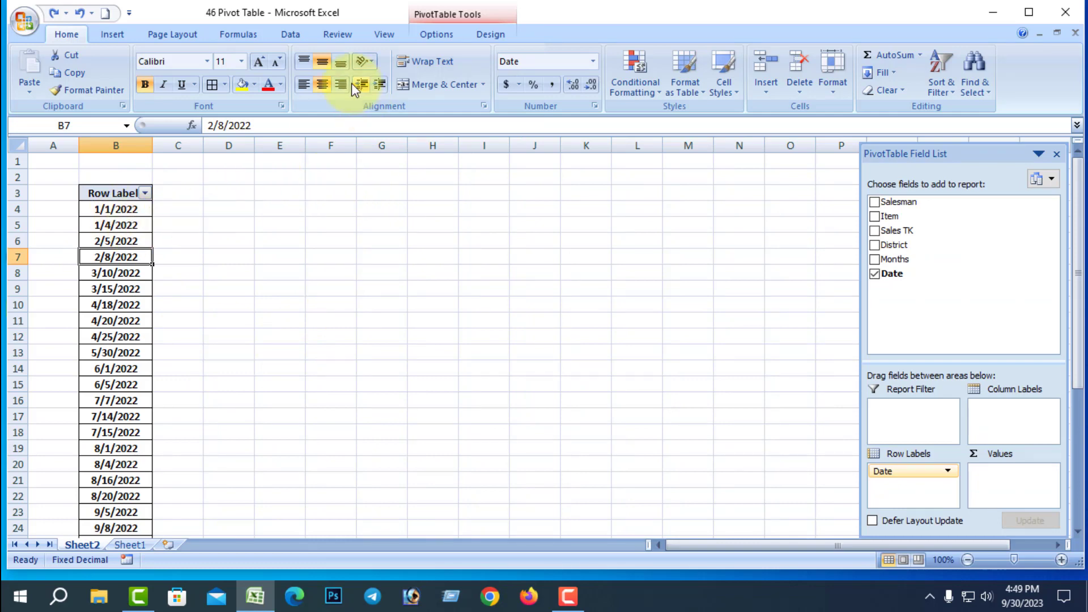
- Group the pivot dates by Days only, giving rows like 1-Jan, 4-Jan and 5-Feb
left_click(437, 35)
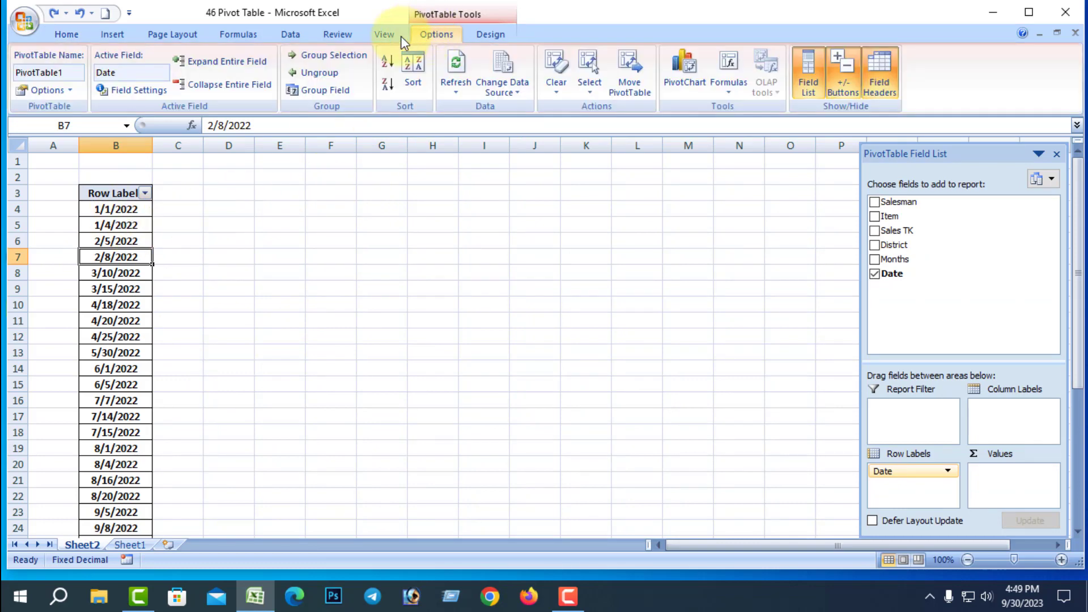
left_click(341, 55)
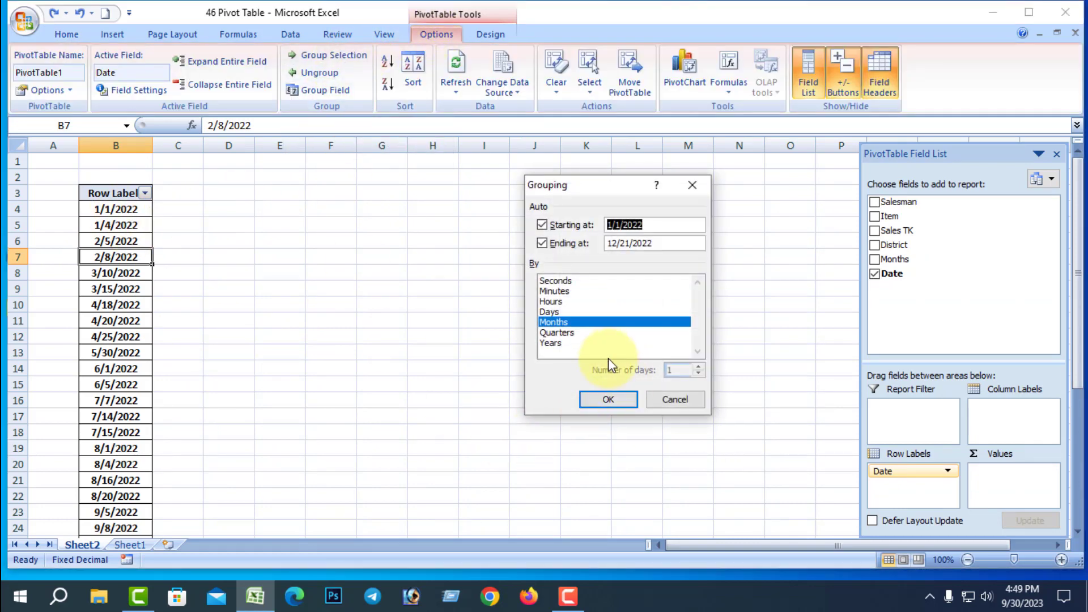
left_click(559, 311)
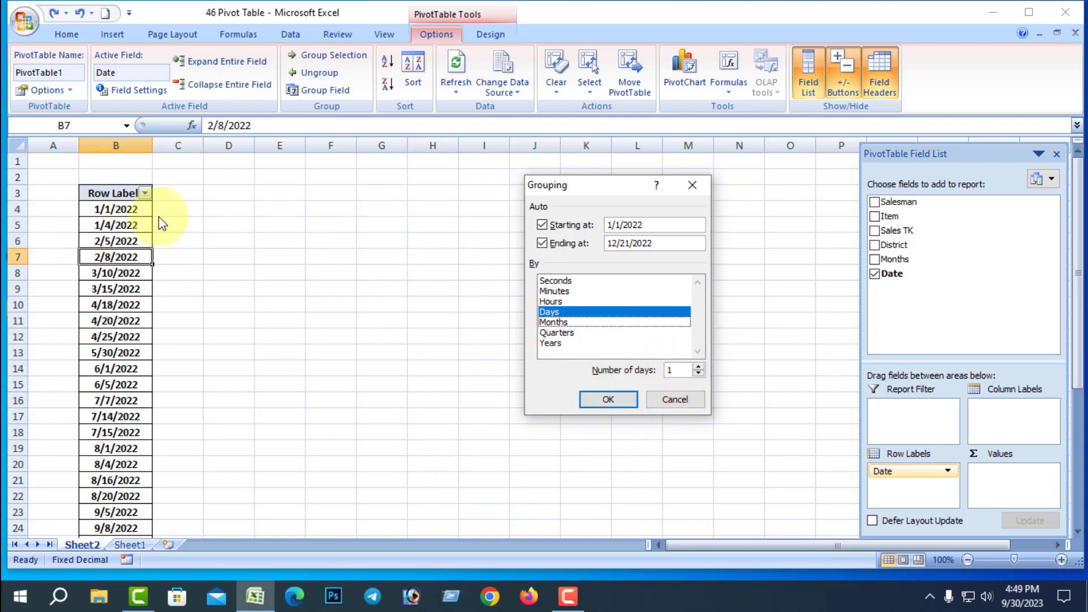
left_click(608, 399)
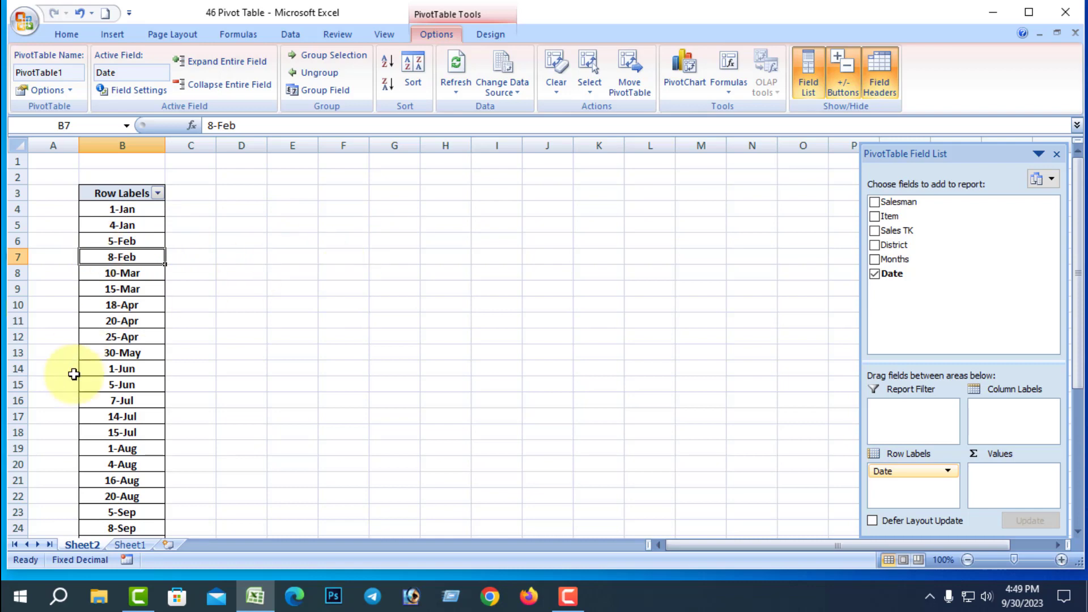
left_click(130, 544)
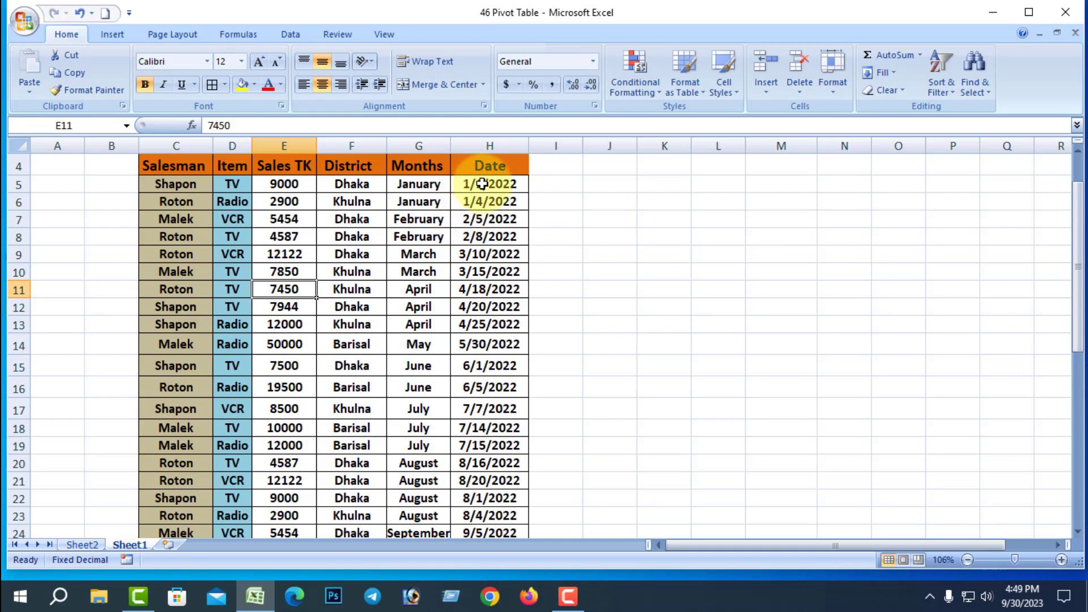
left_click(85, 545)
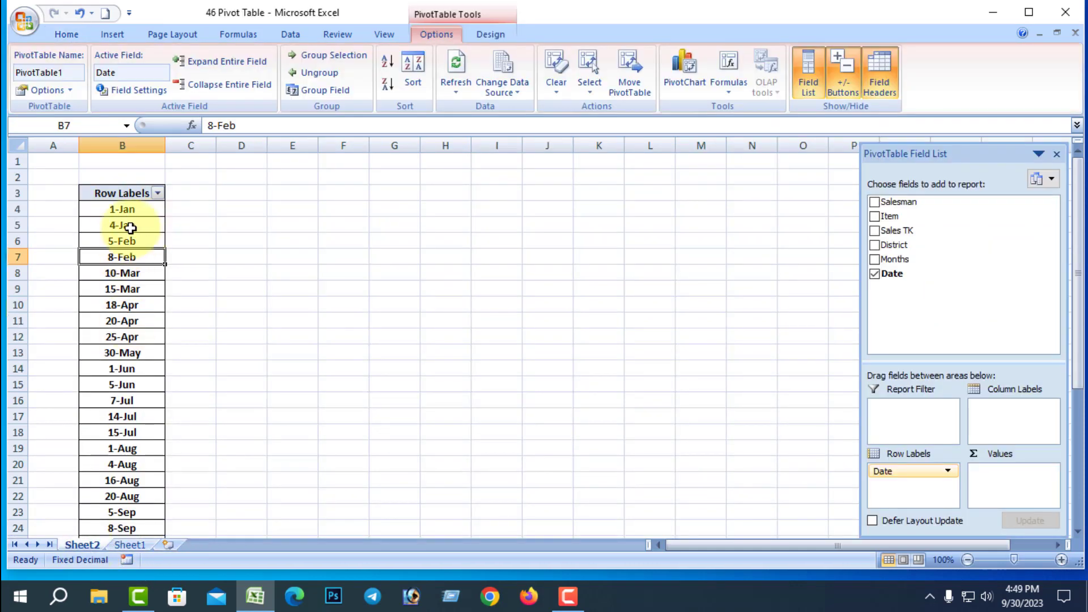
left_click(141, 544)
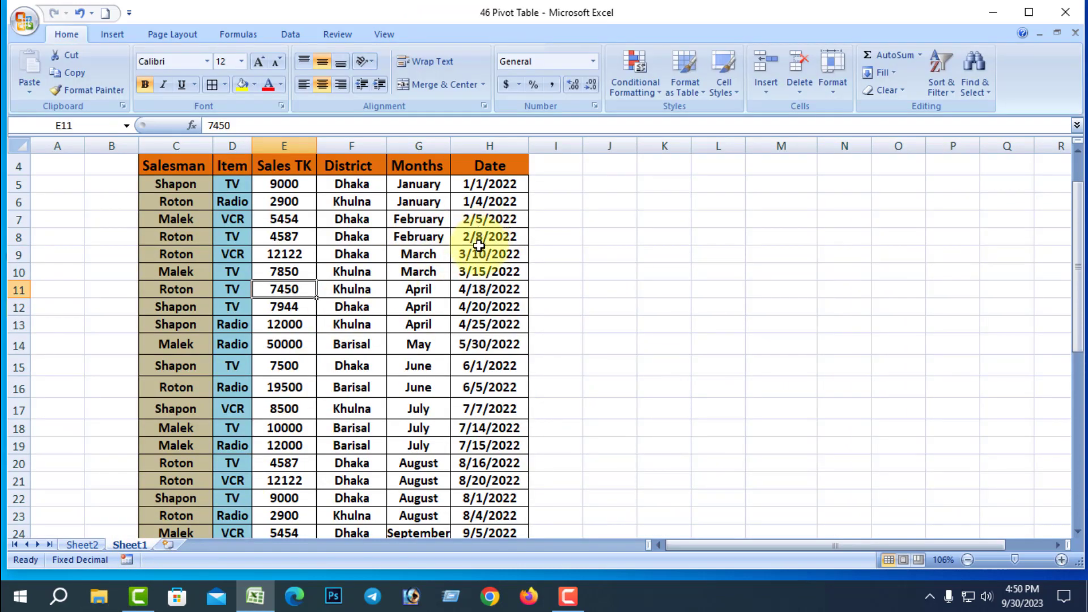
left_click(80, 545)
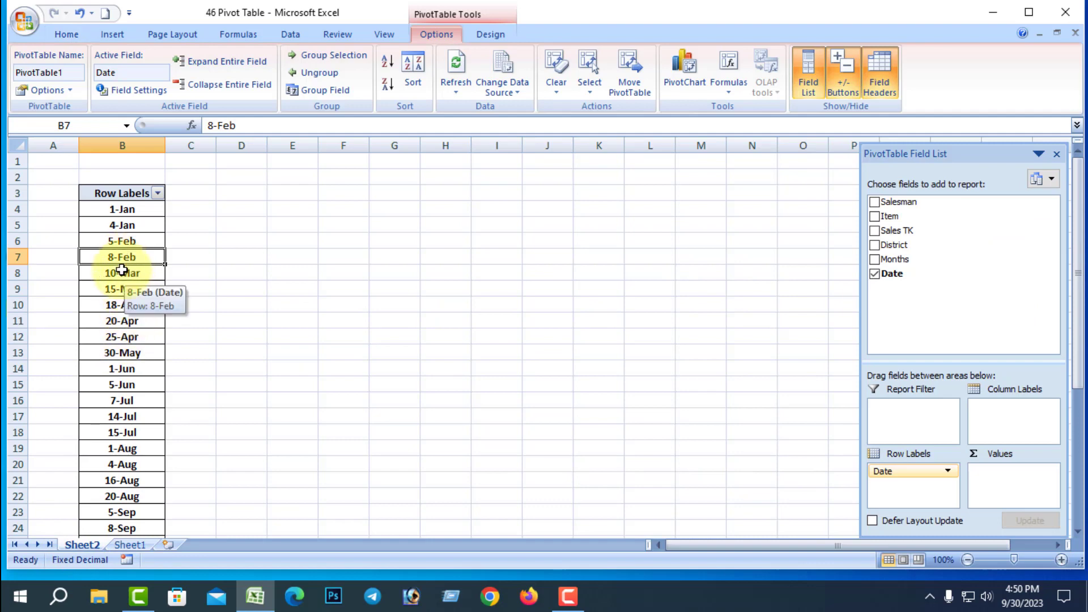
- Ungroup the dates, then regroup them by Days only with 2 days per range
left_click(318, 73)
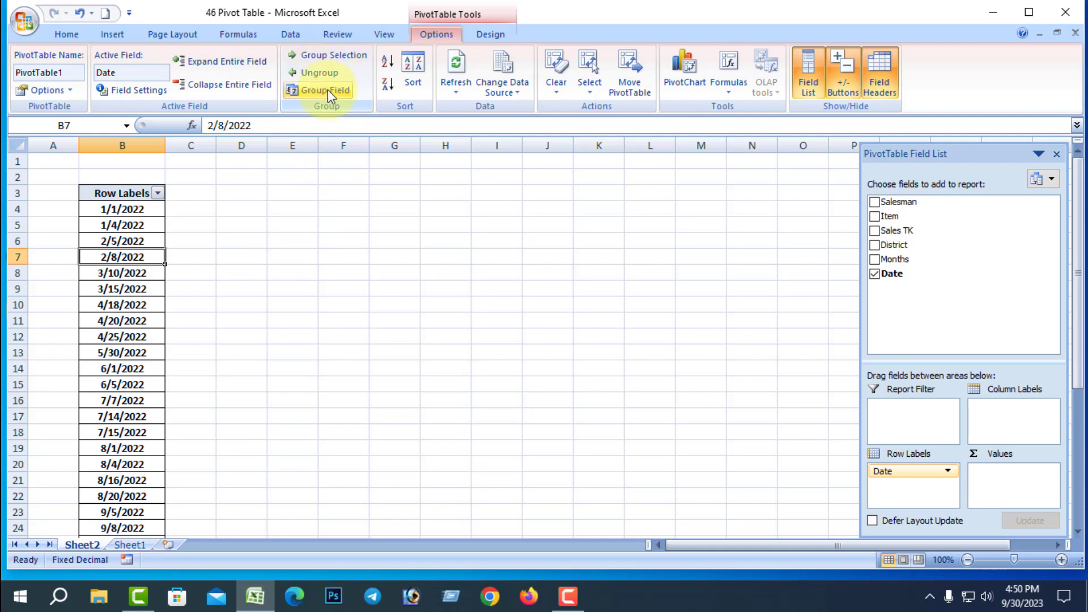
left_click(326, 91)
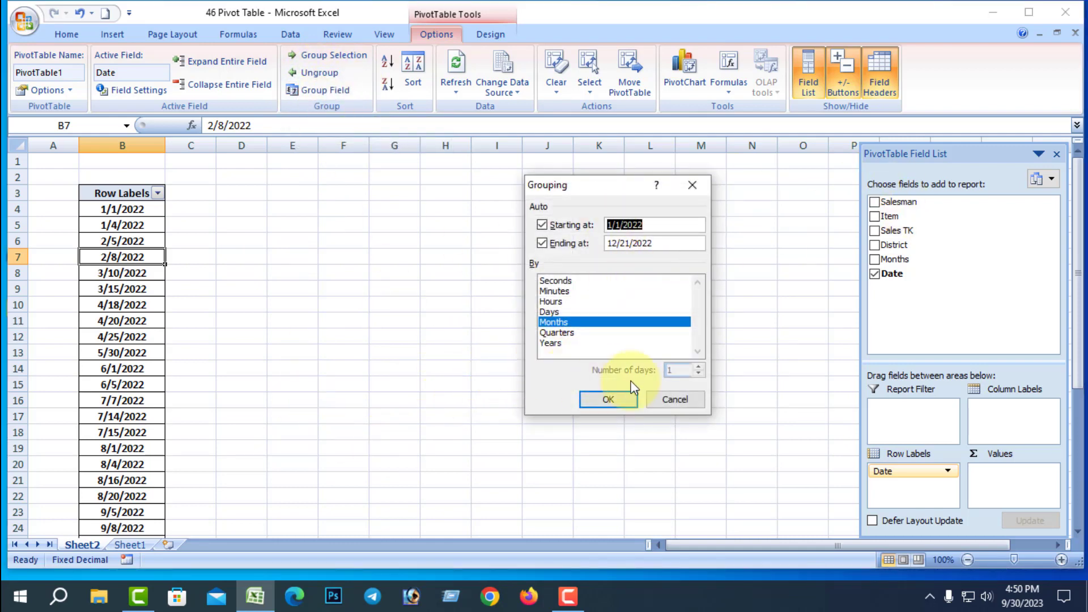
left_click(564, 311)
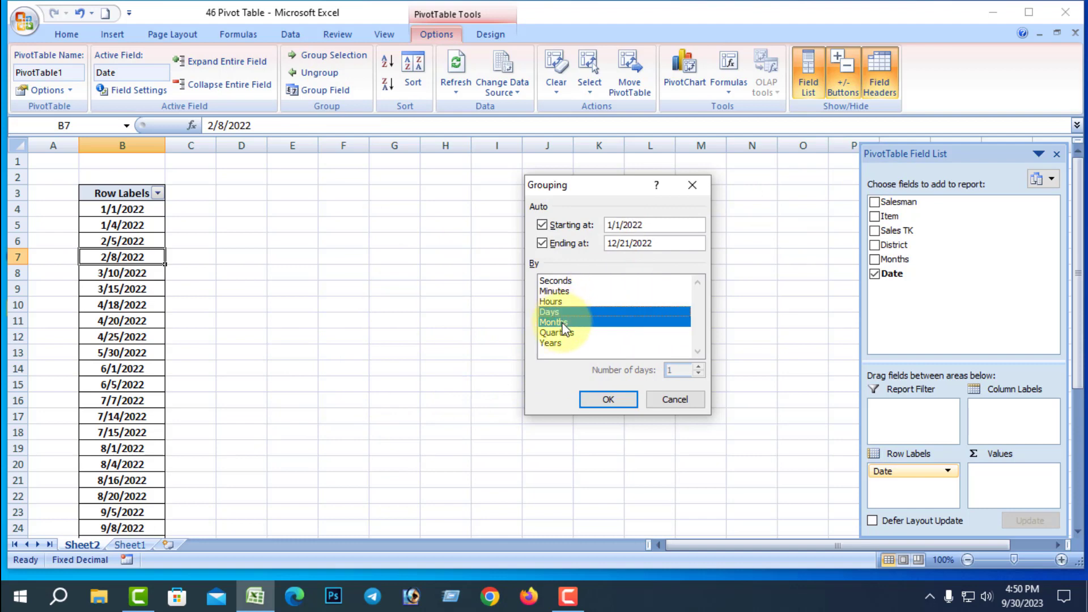
left_click(565, 321)
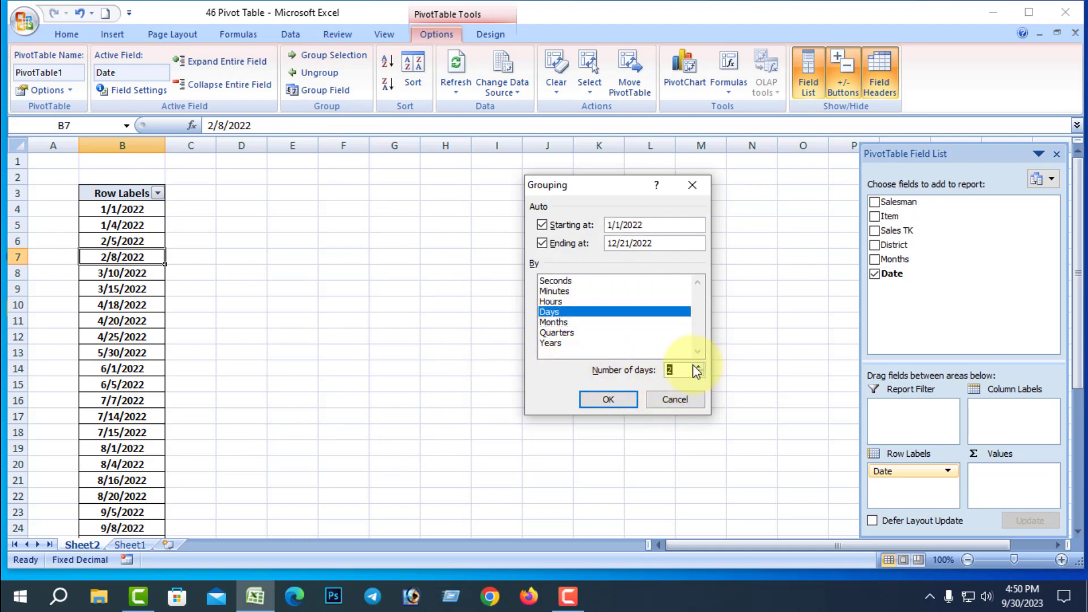
left_click(611, 400)
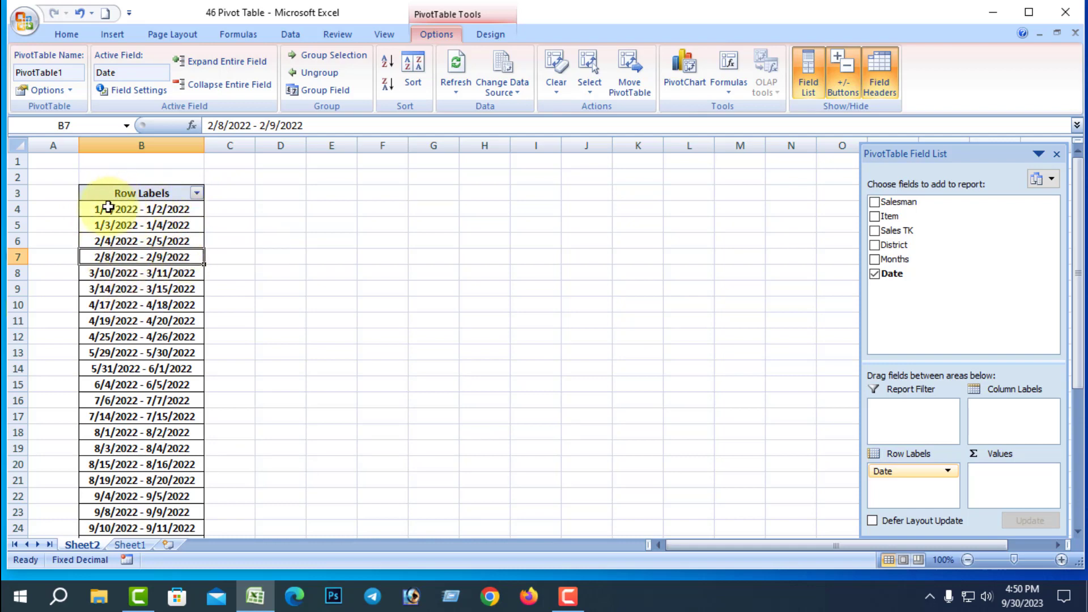
left_click(127, 545)
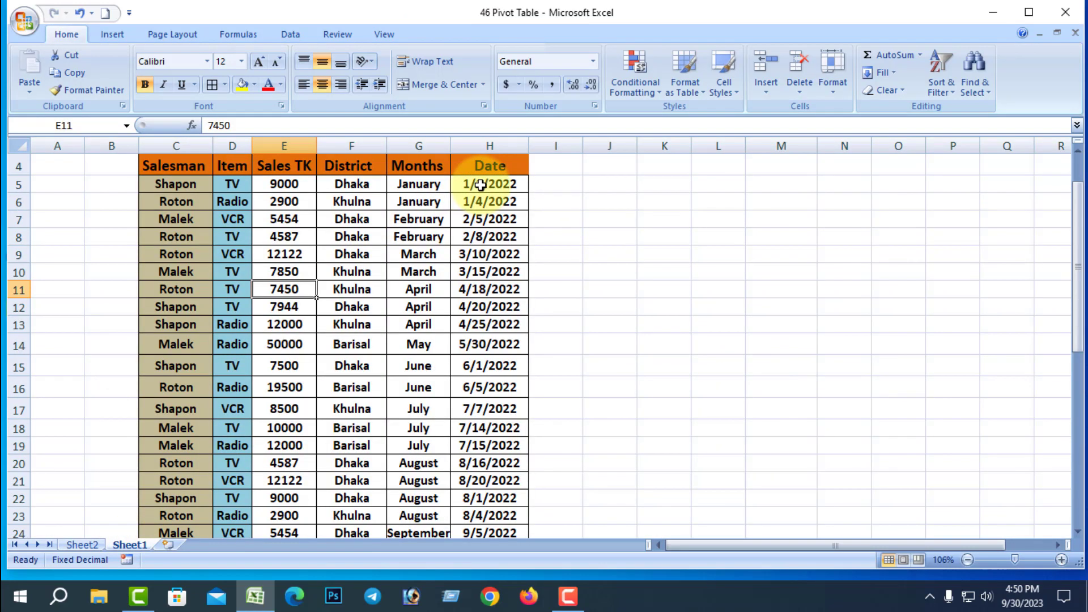
left_click(82, 544)
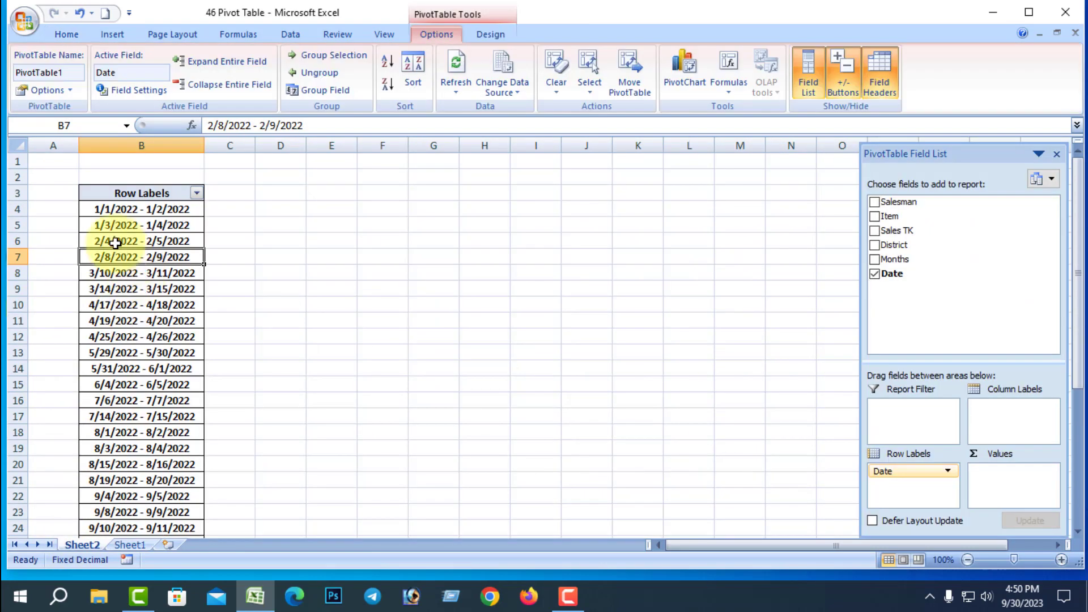
left_click(131, 545)
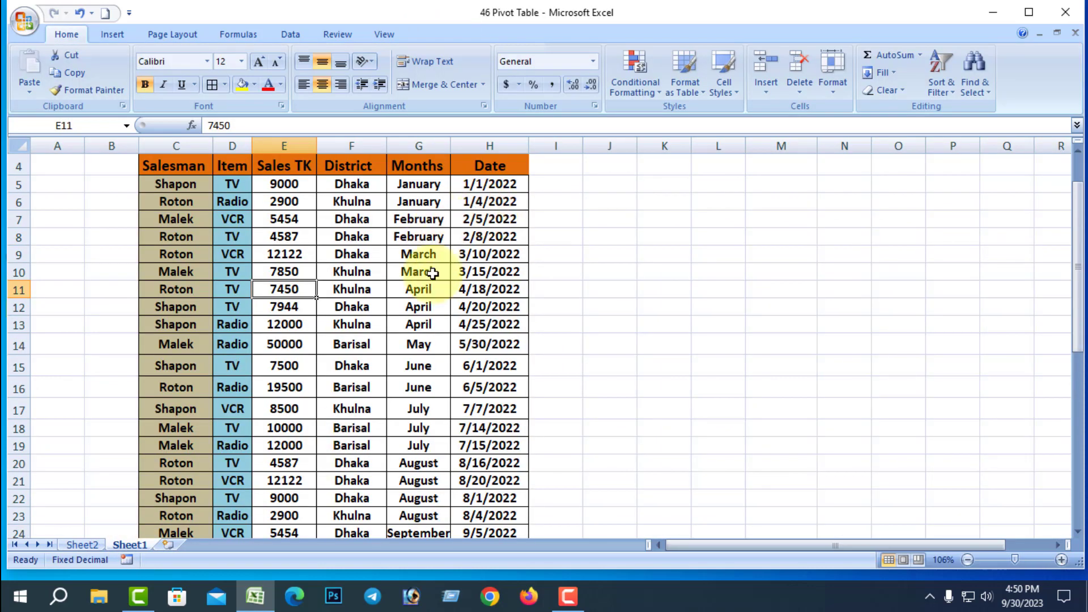
left_click(82, 544)
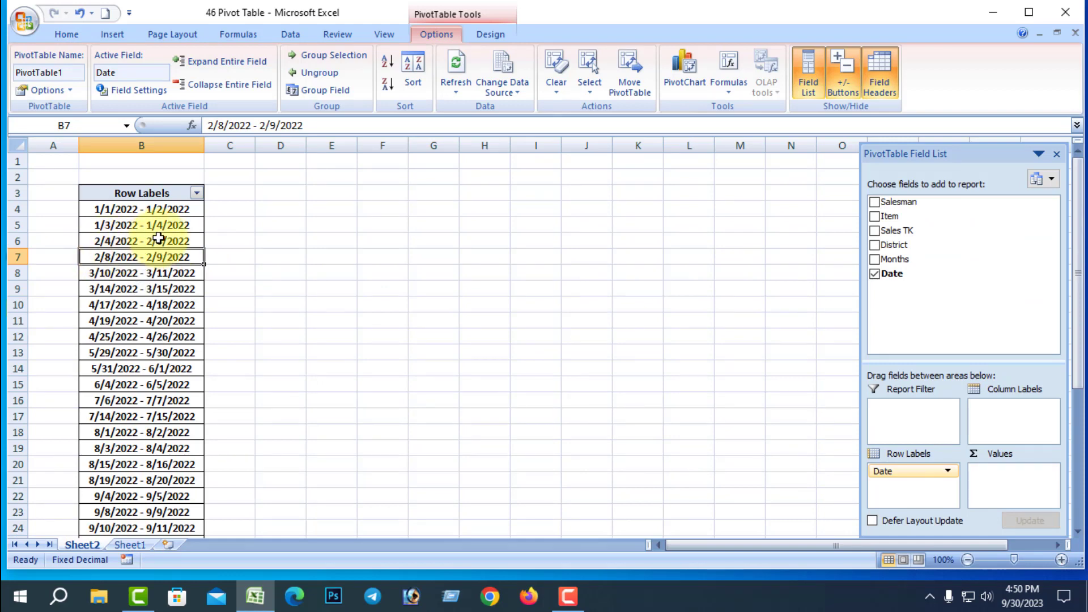
left_click(126, 545)
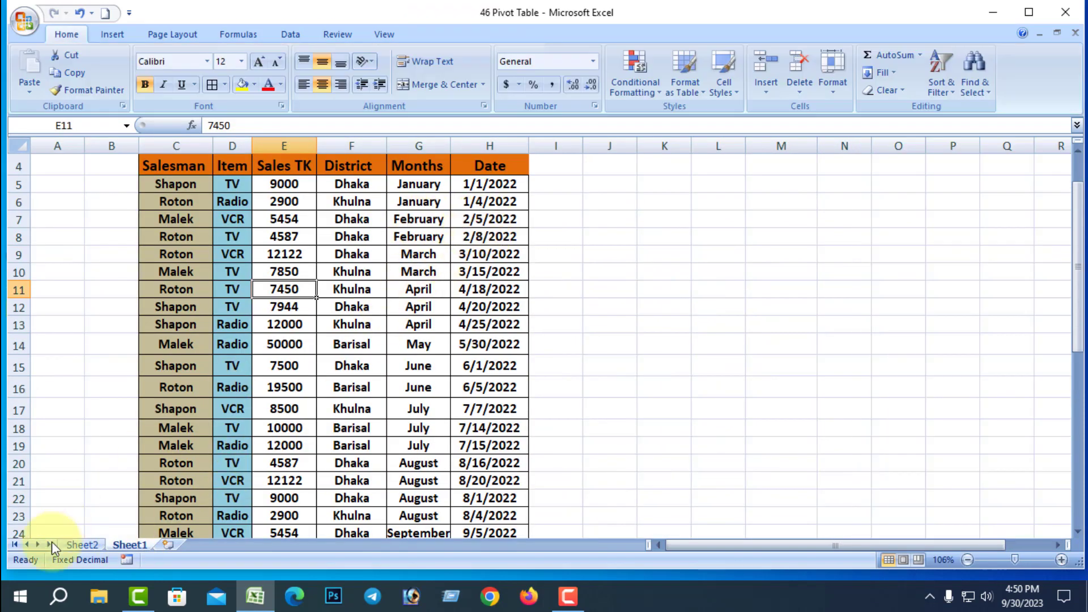
left_click(83, 545)
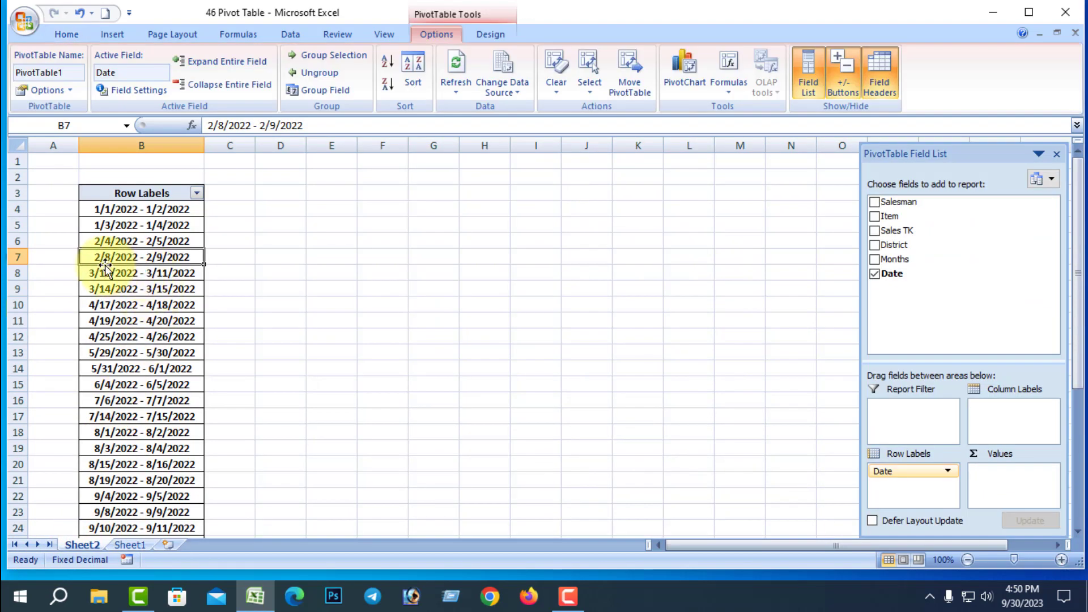
left_click(130, 544)
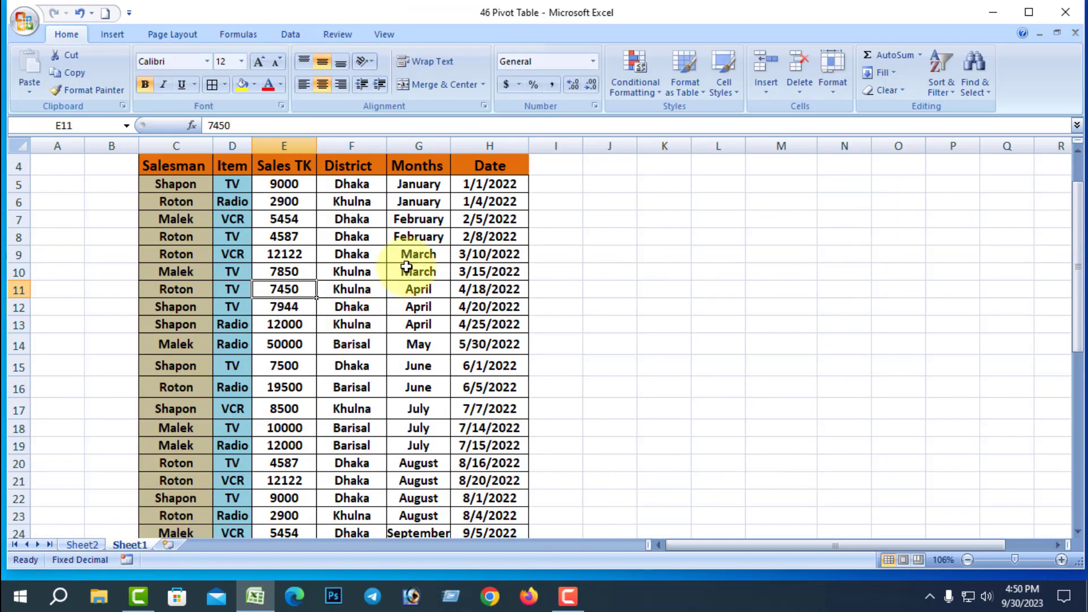
left_click(82, 545)
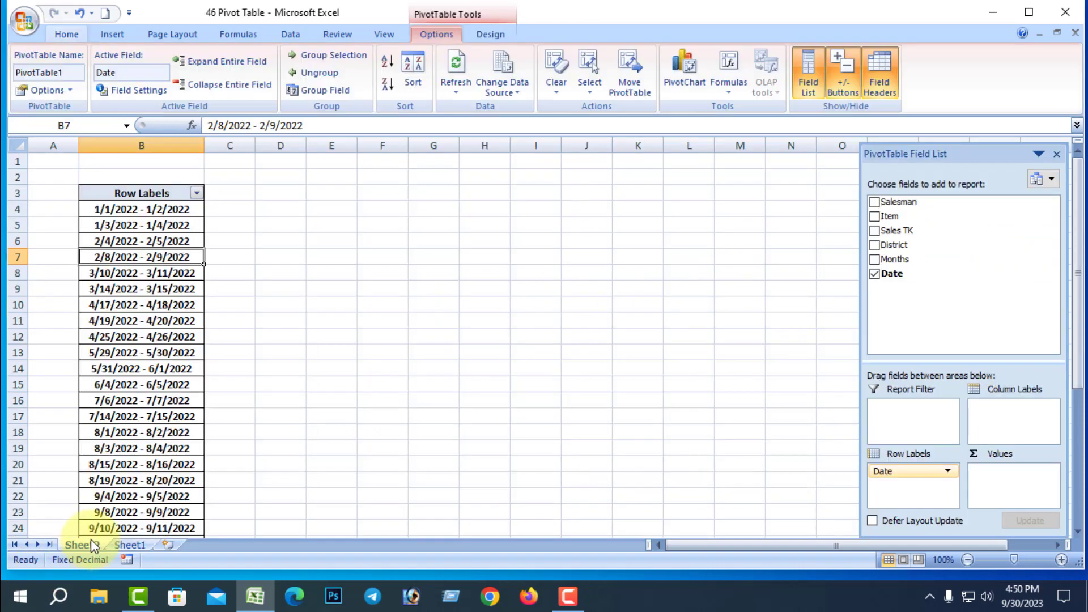
- Ungroup the 2-day ranges and regroup the dates by Months and Days
left_click(320, 73)
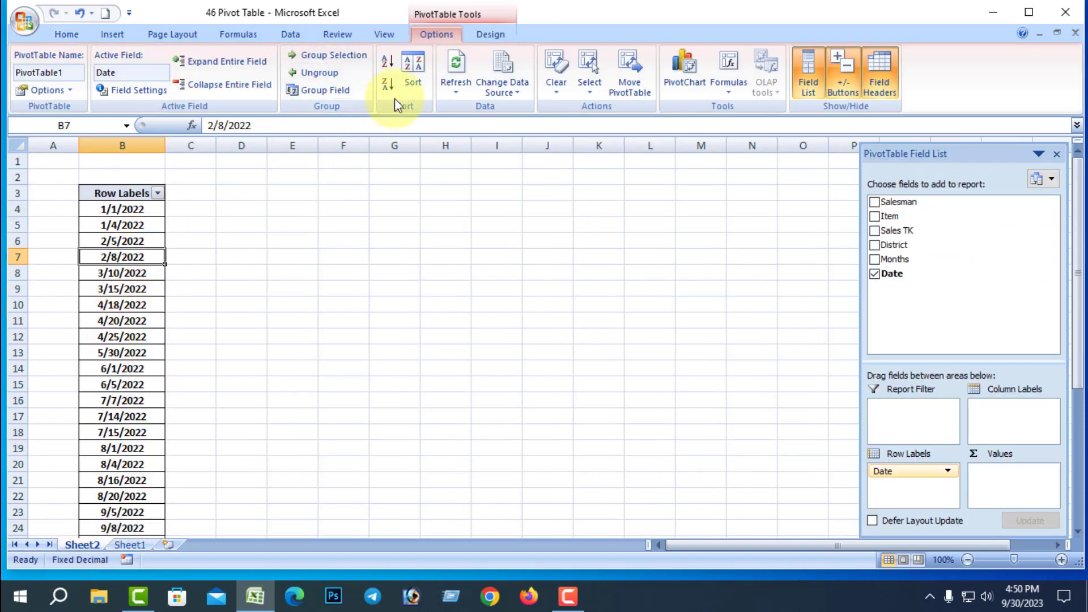
left_click(322, 90)
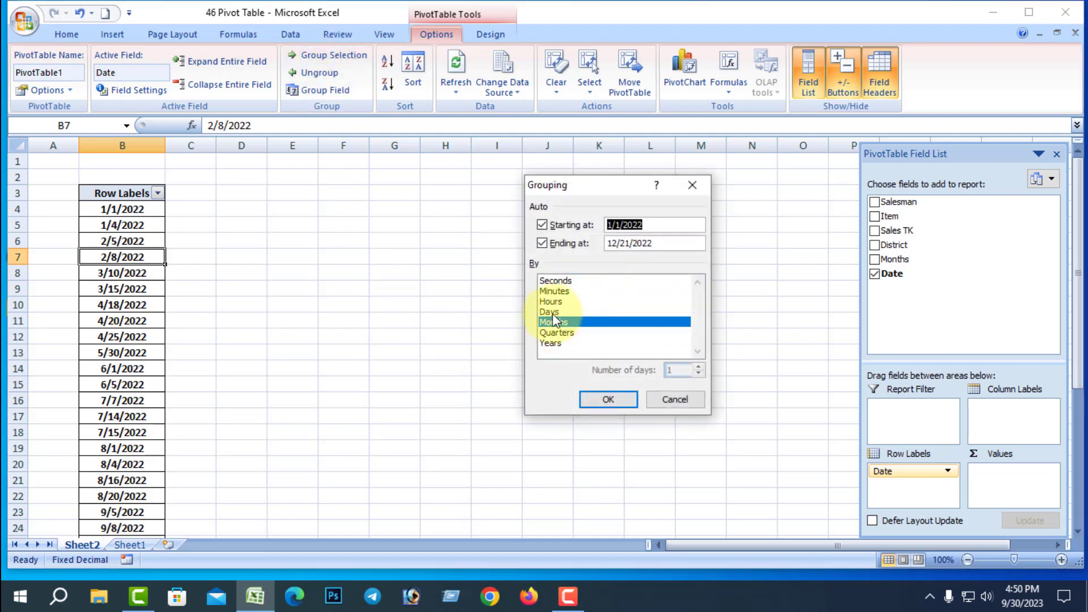
left_click(551, 312)
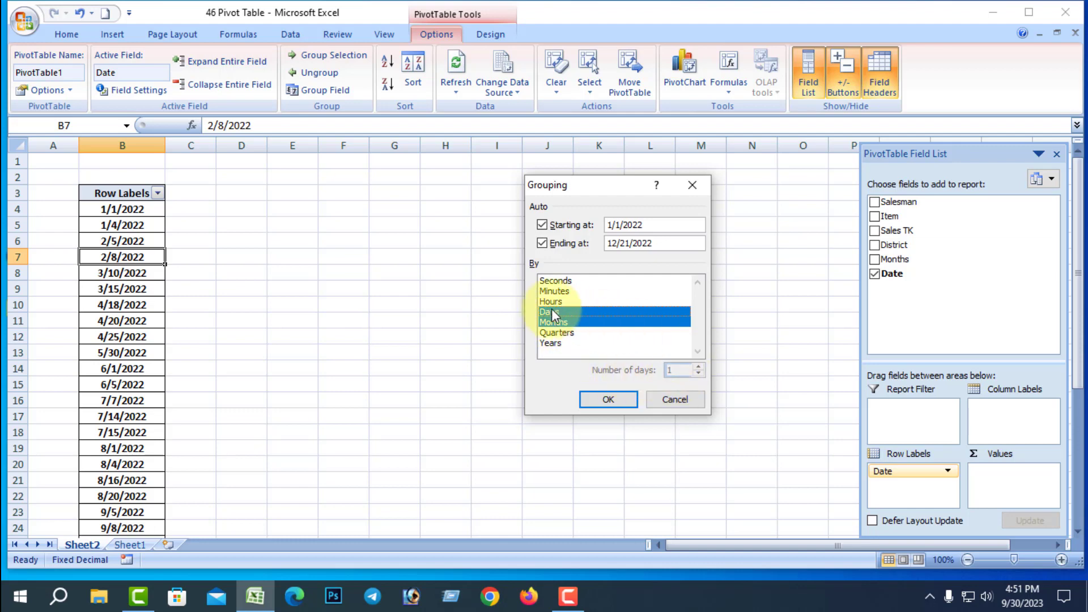
left_click(610, 400)
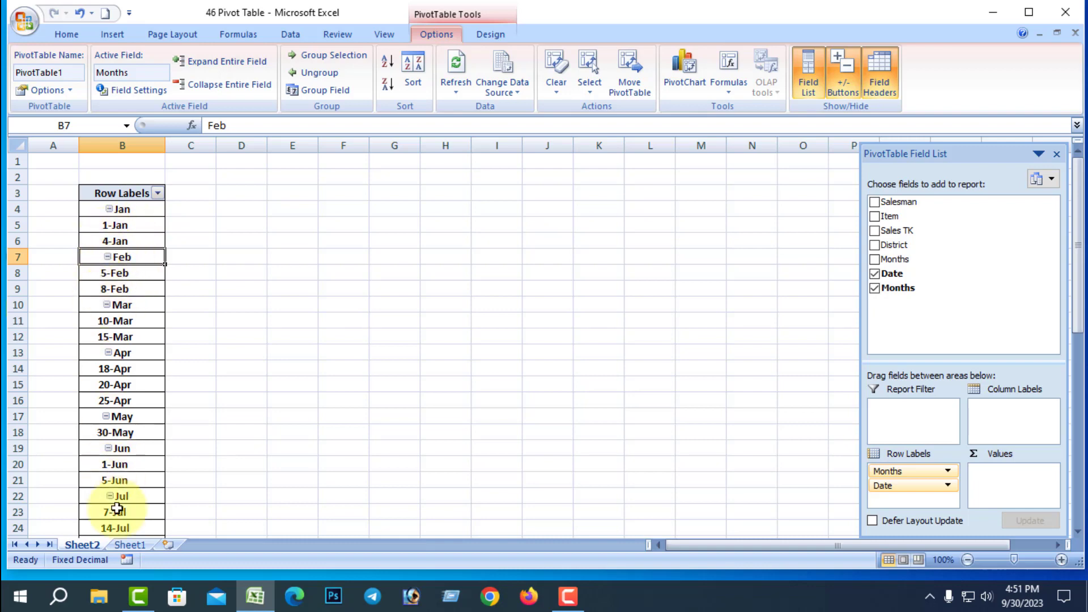
left_click(129, 545)
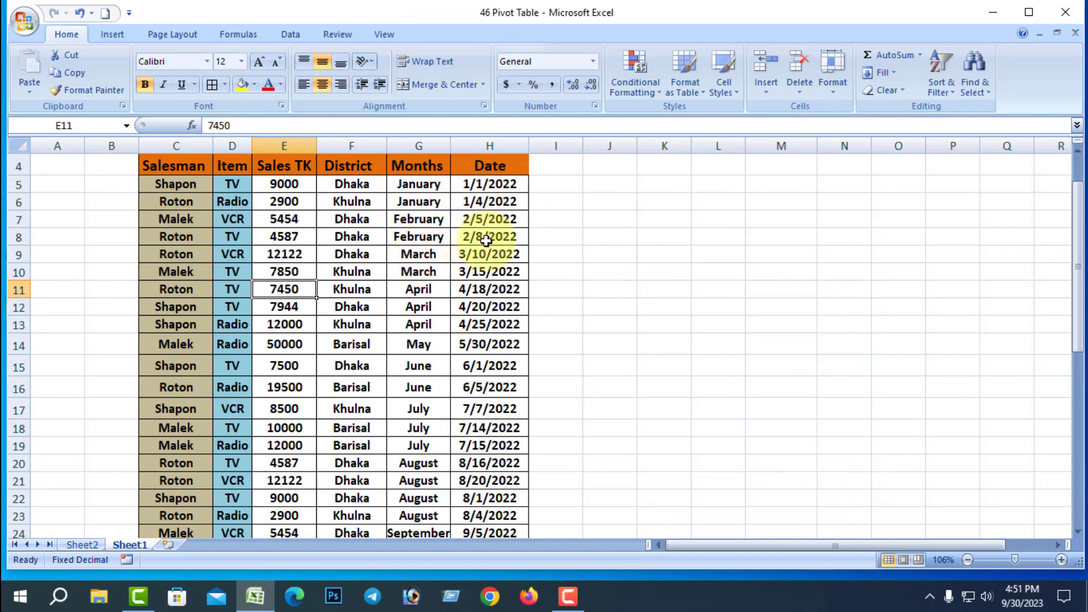
left_click(90, 545)
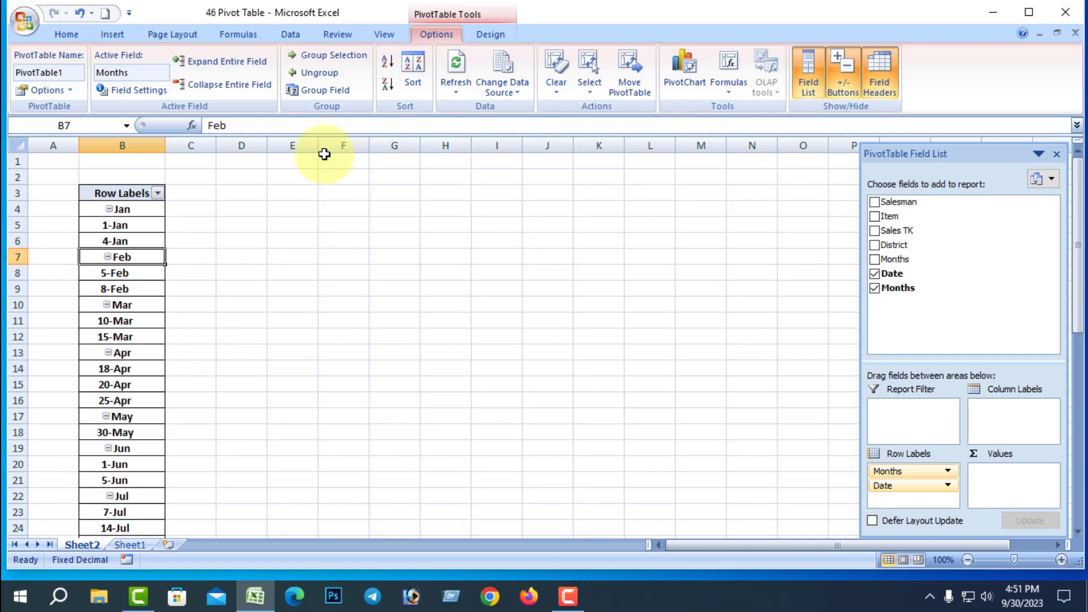
- Ungroup the pivot dates and regroup them by years, quarters, months and days
left_click(320, 72)
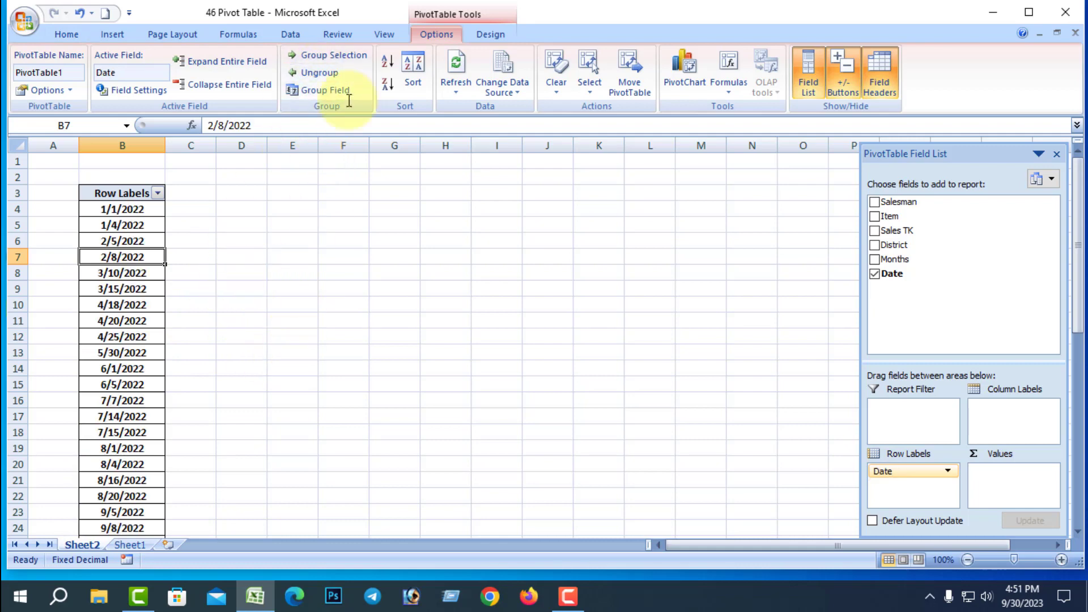
left_click(324, 91)
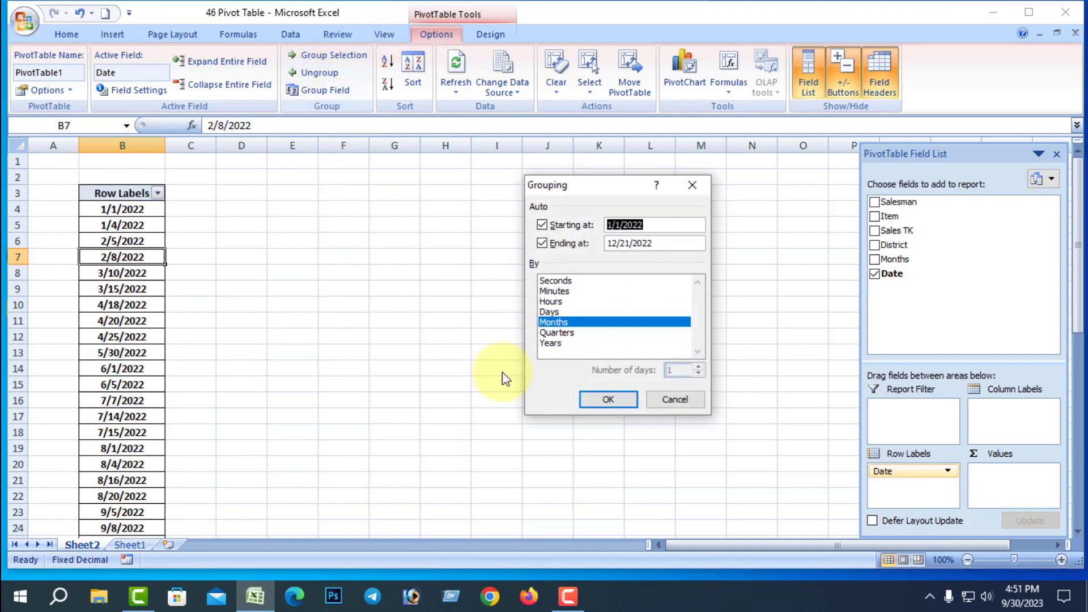
left_click(553, 313)
left_click(558, 322)
left_click(554, 323)
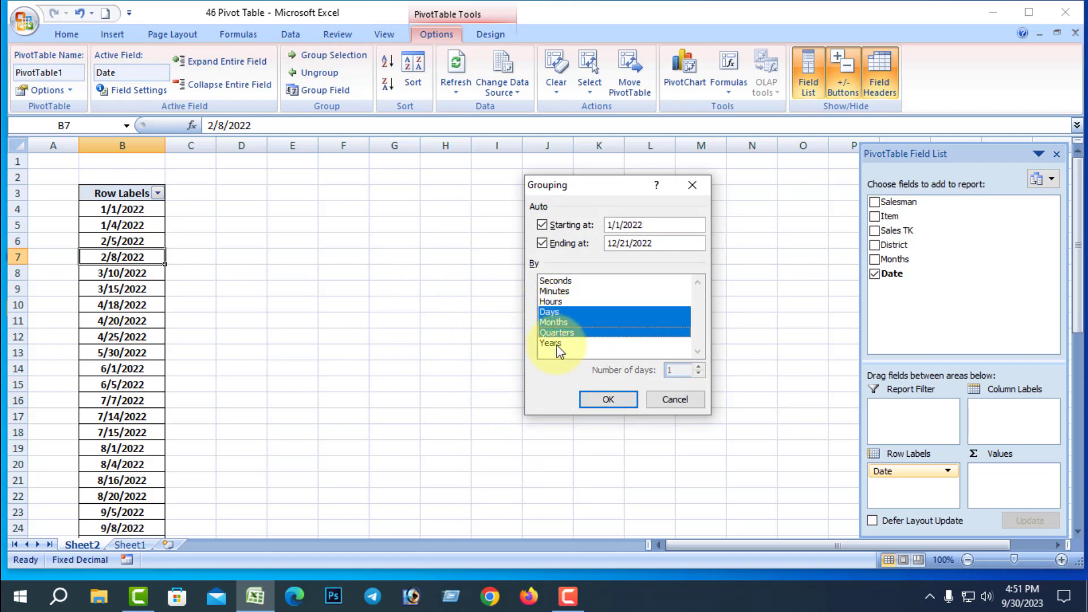
left_click(605, 401)
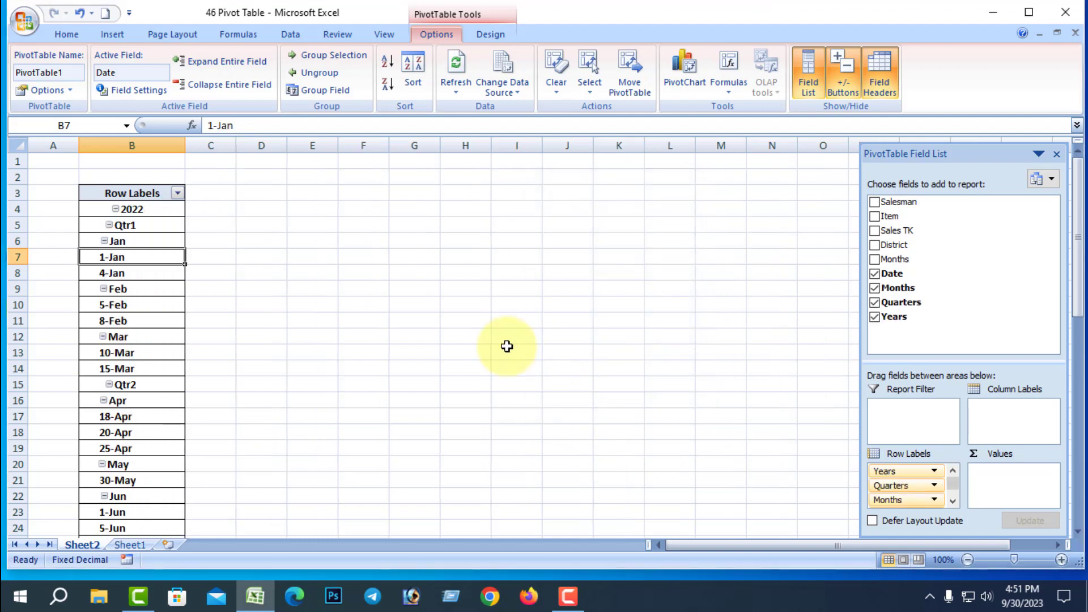
scroll(252, 372, "down", 3)
scroll(250, 367, "down", 4)
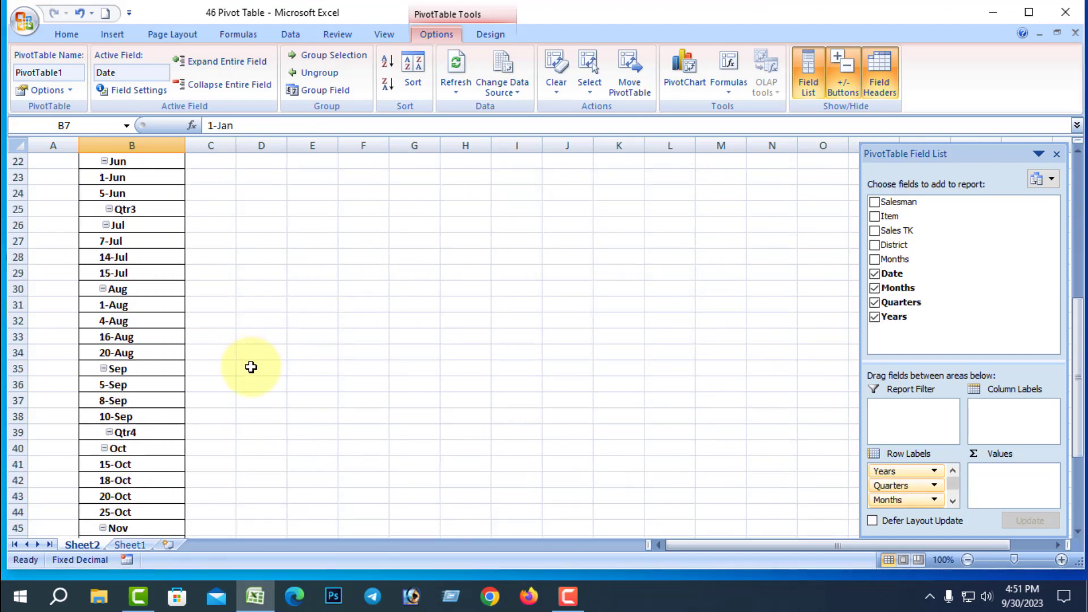
scroll(255, 351, "up", 6)
scroll(259, 343, "up", 1)
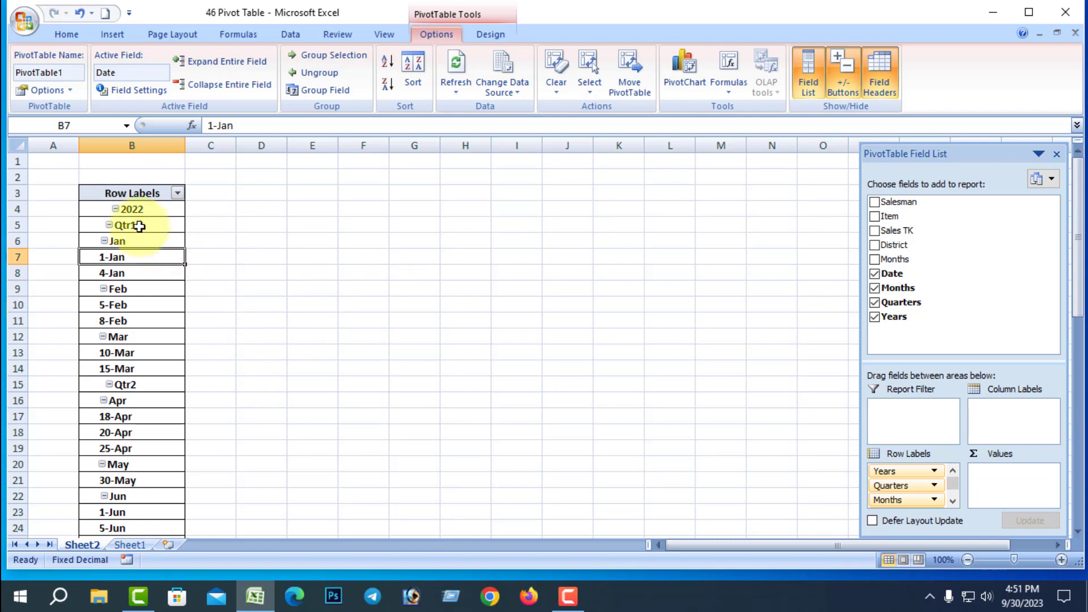
- Scroll through the Sheet1 source data and compare it with the Sheet2 pivot rows
left_click(142, 545)
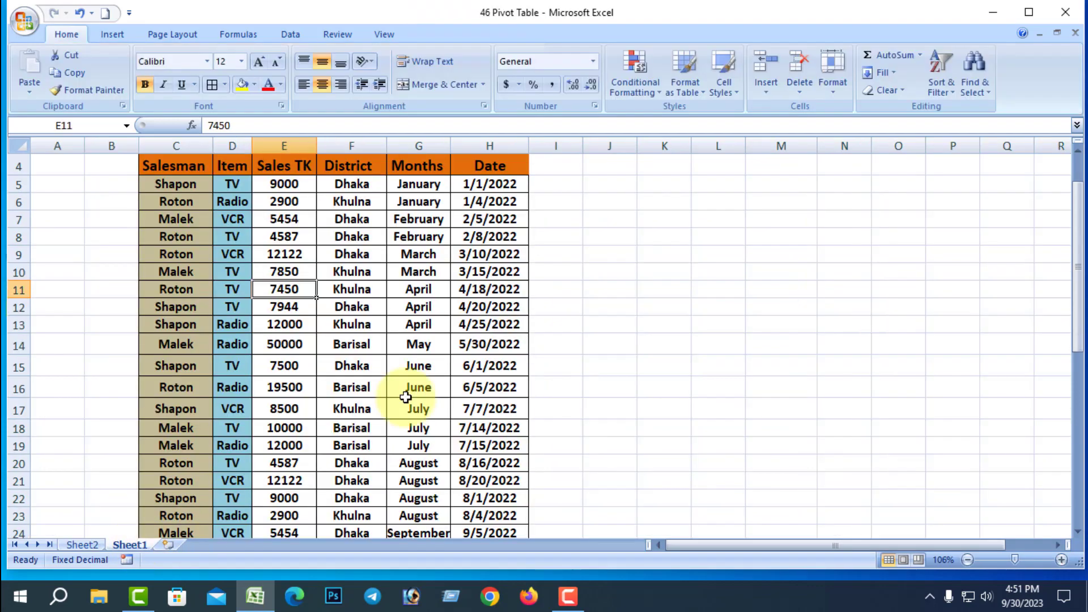
scroll(509, 350, "down", 4)
scroll(509, 357, "down", 4)
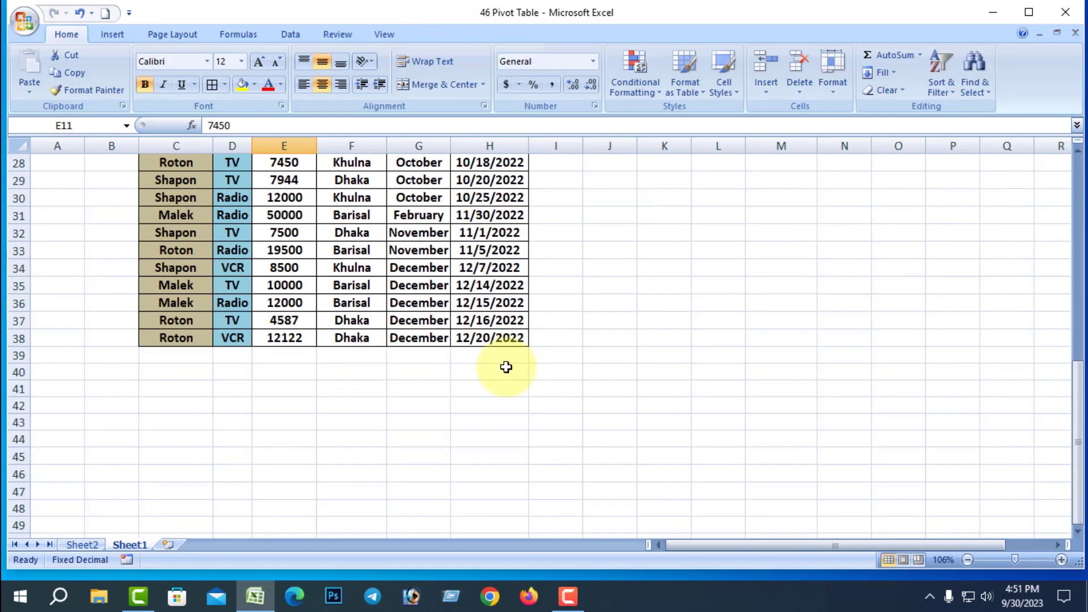
scroll(505, 340, "up", 9)
left_click(90, 545)
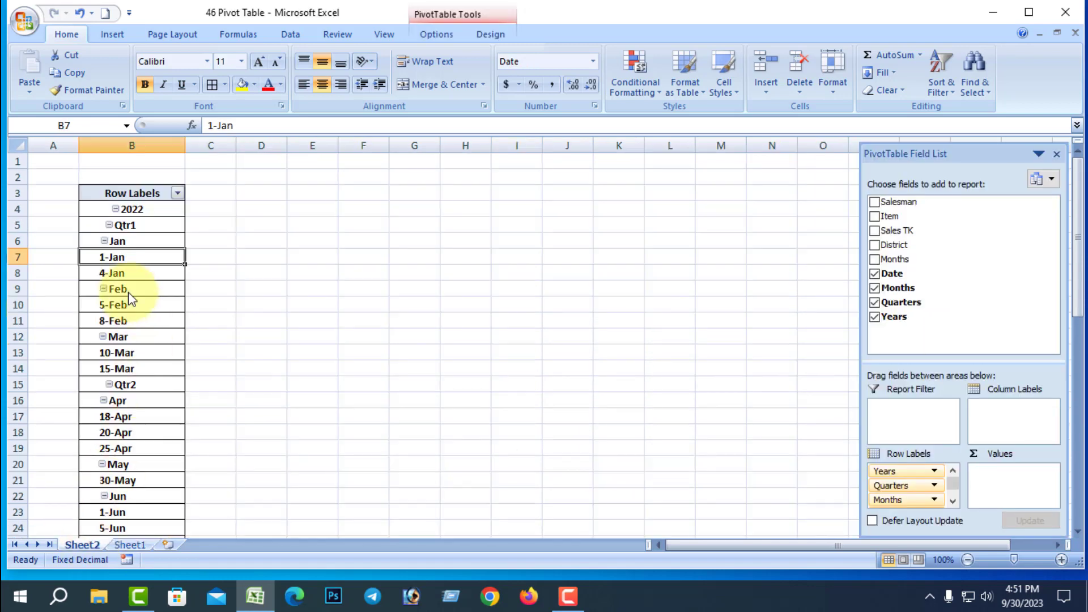
scroll(151, 209, "down", 3)
scroll(146, 272, "down", 6)
scroll(155, 317, "up", 7)
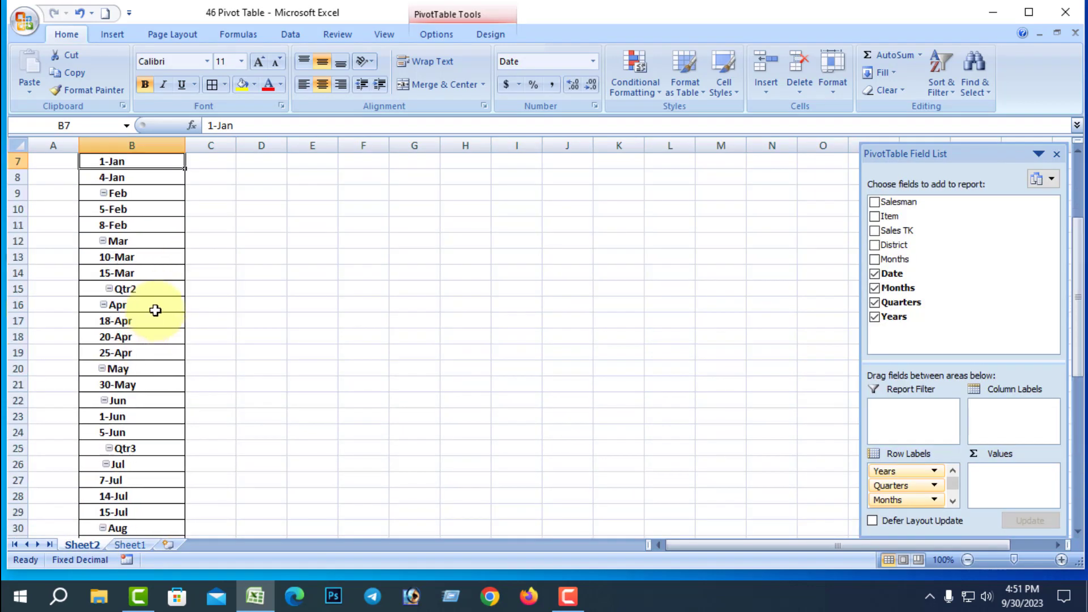
scroll(153, 255, "up", 3)
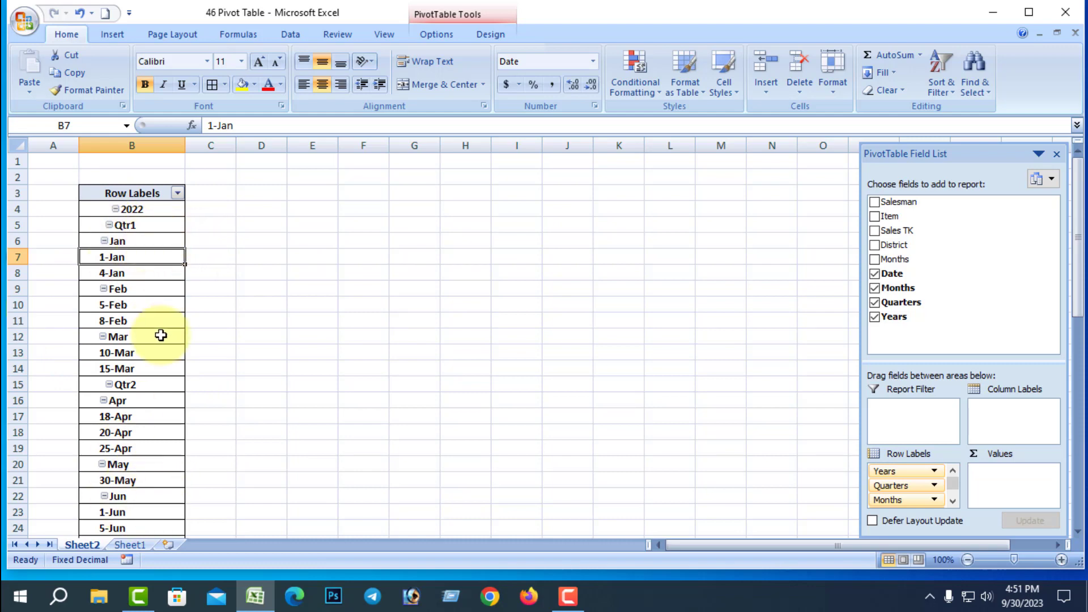
scroll(142, 386, "down", 2)
scroll(153, 368, "down", 1)
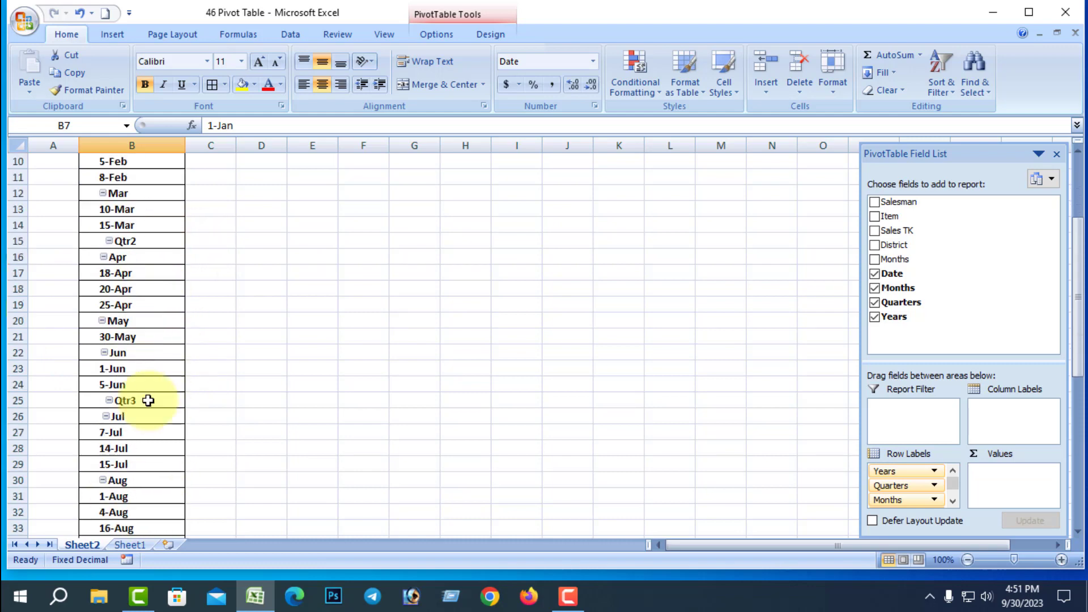
scroll(108, 376, "down", 1)
scroll(150, 397, "down", 3)
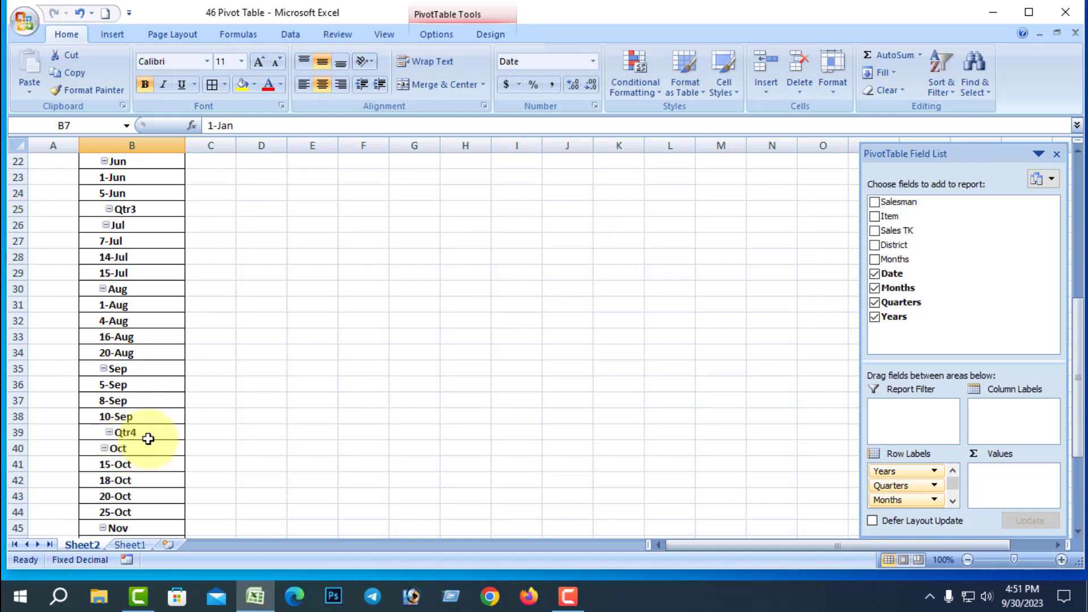
scroll(153, 465, "down", 3)
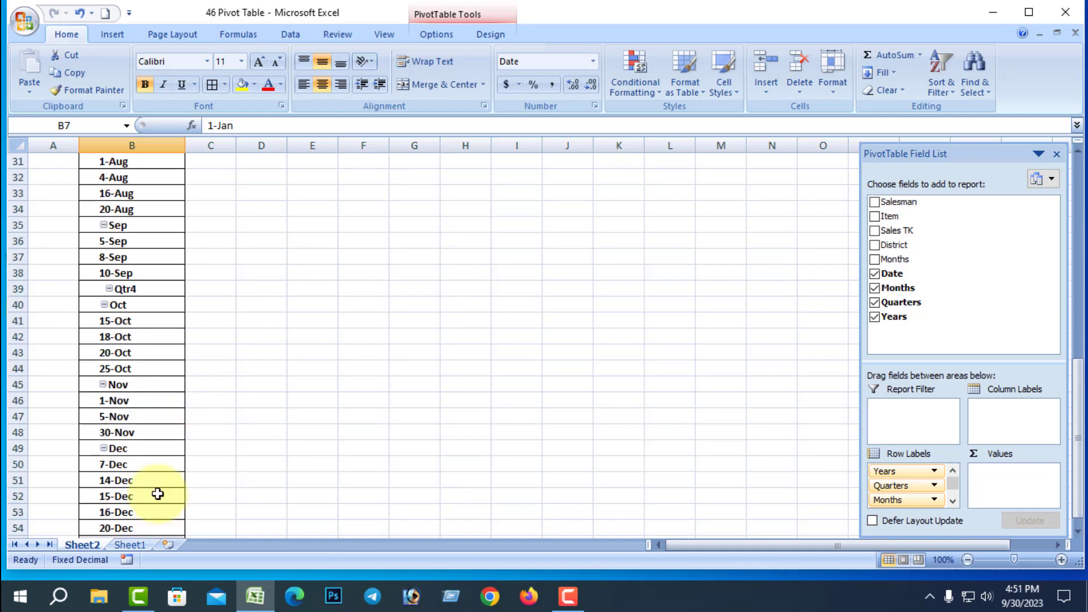
- Recheck the Sheet1 dates, then scroll the Sheet2 pivot to review the 2022 quarter groups
left_click(136, 545)
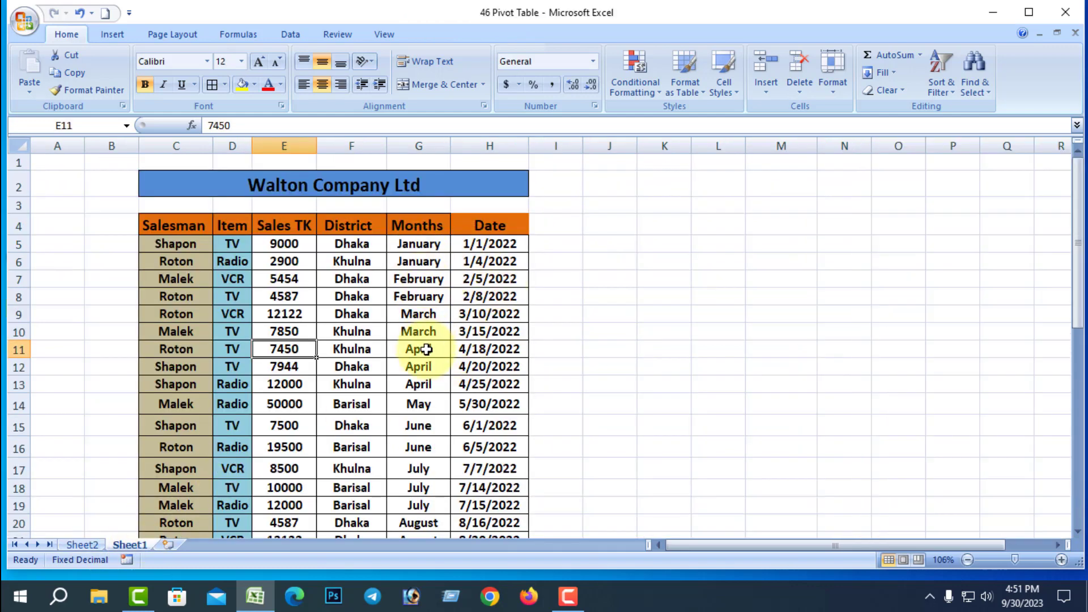
scroll(427, 366, "down", 3)
scroll(427, 366, "down", 3)
scroll(427, 366, "down", 2)
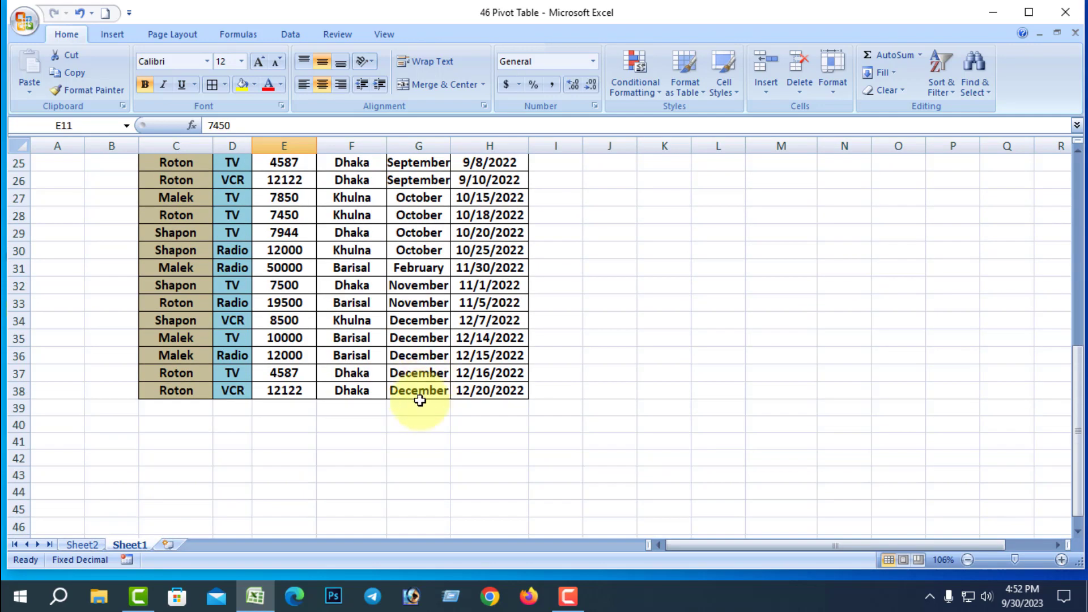
scroll(425, 366, "up", 4)
scroll(426, 366, "up", 4)
key("ctrl+Page_Up")
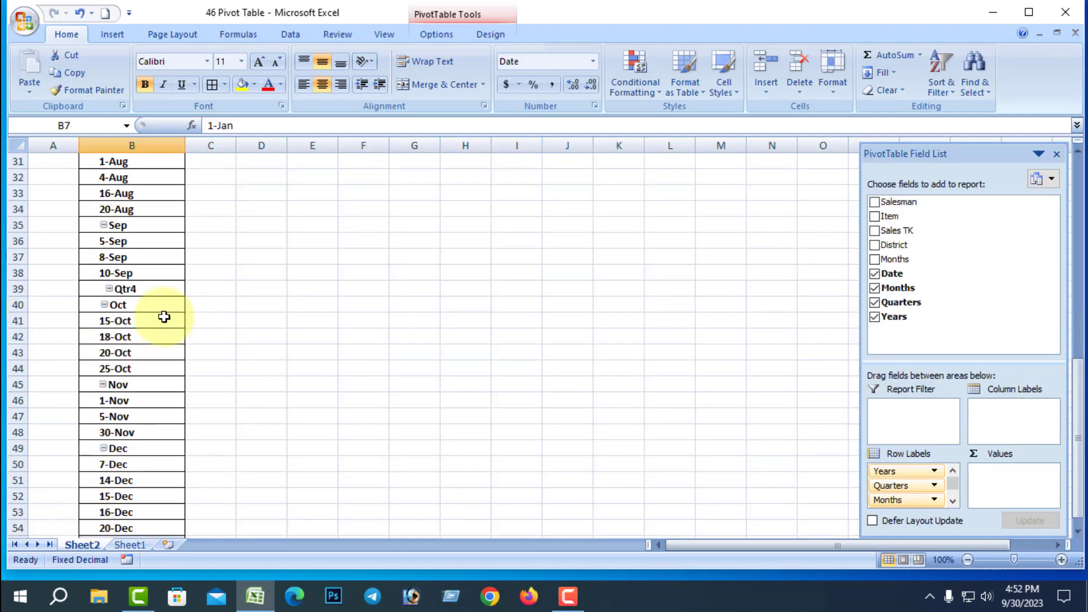
scroll(165, 306, "up", 4)
scroll(171, 274, "up", 5)
scroll(172, 269, "up", 1)
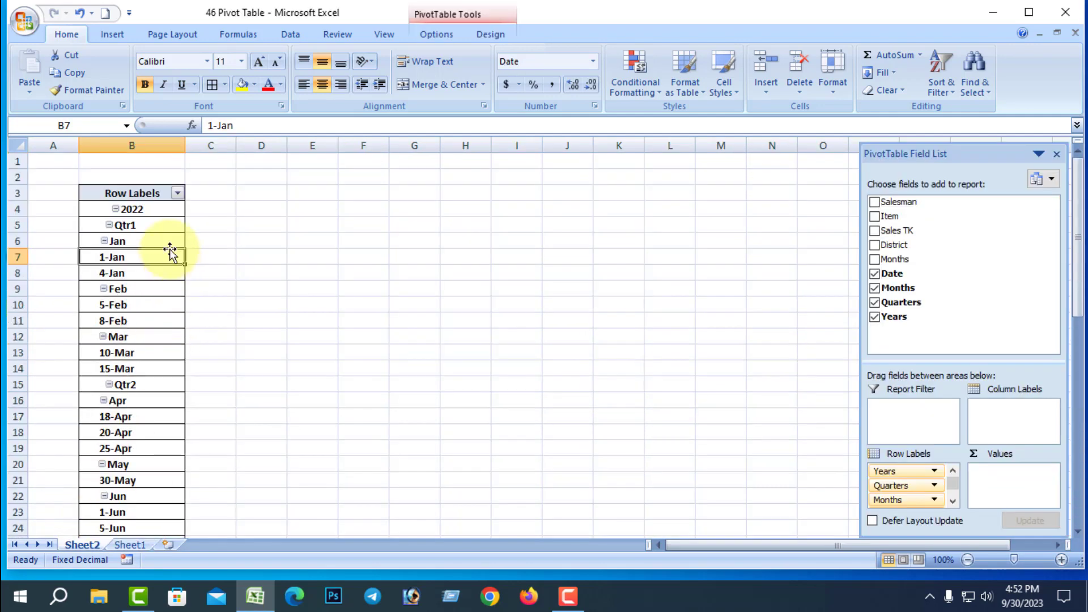
scroll(170, 252, "down", 2)
scroll(167, 249, "down", 1)
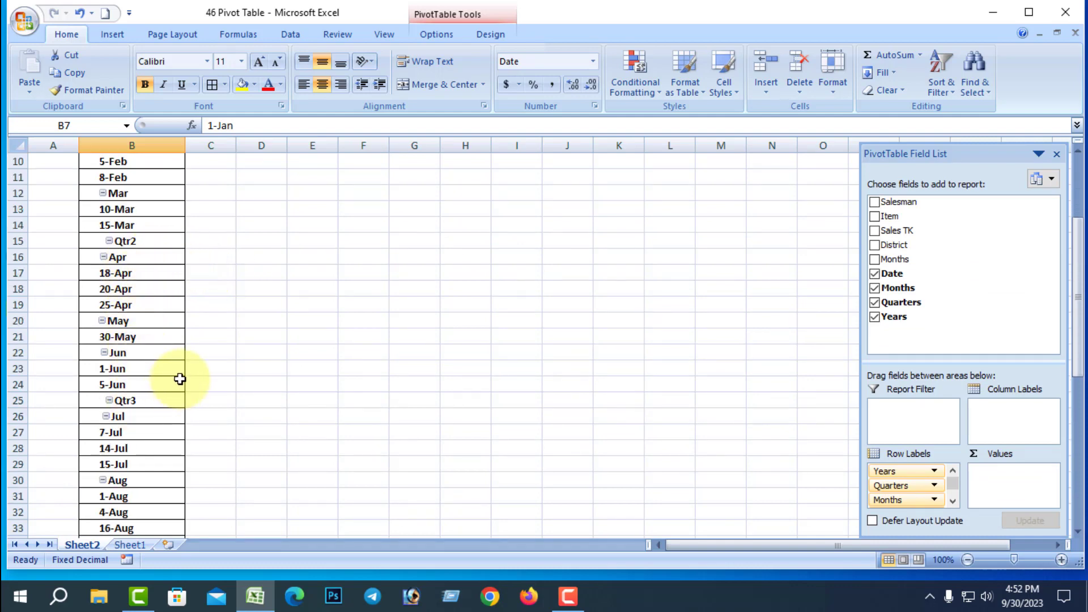
scroll(180, 379, "down", 2)
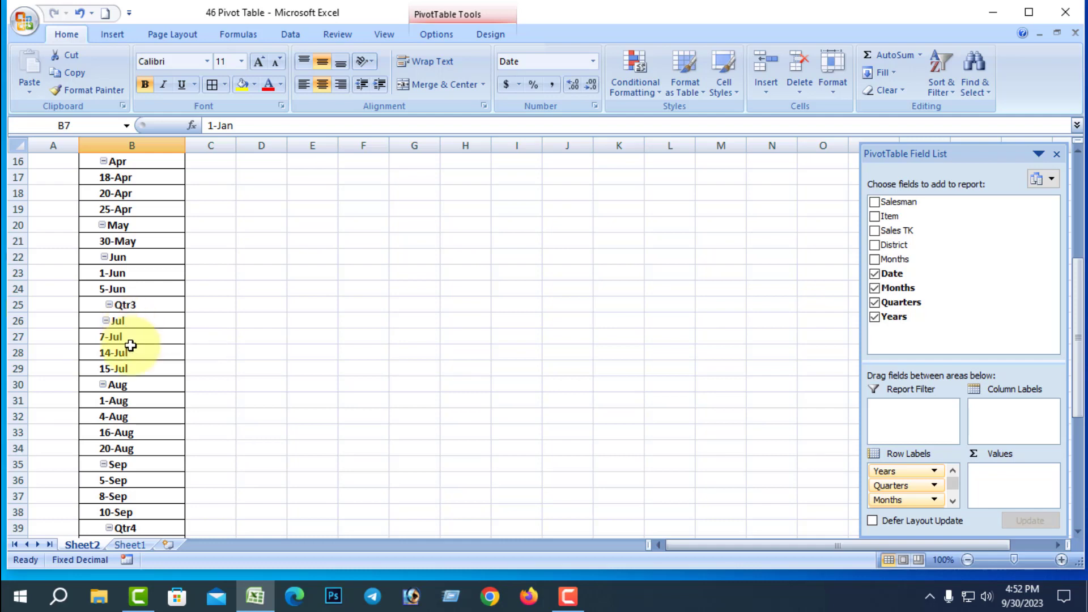
scroll(175, 459, "down", 3)
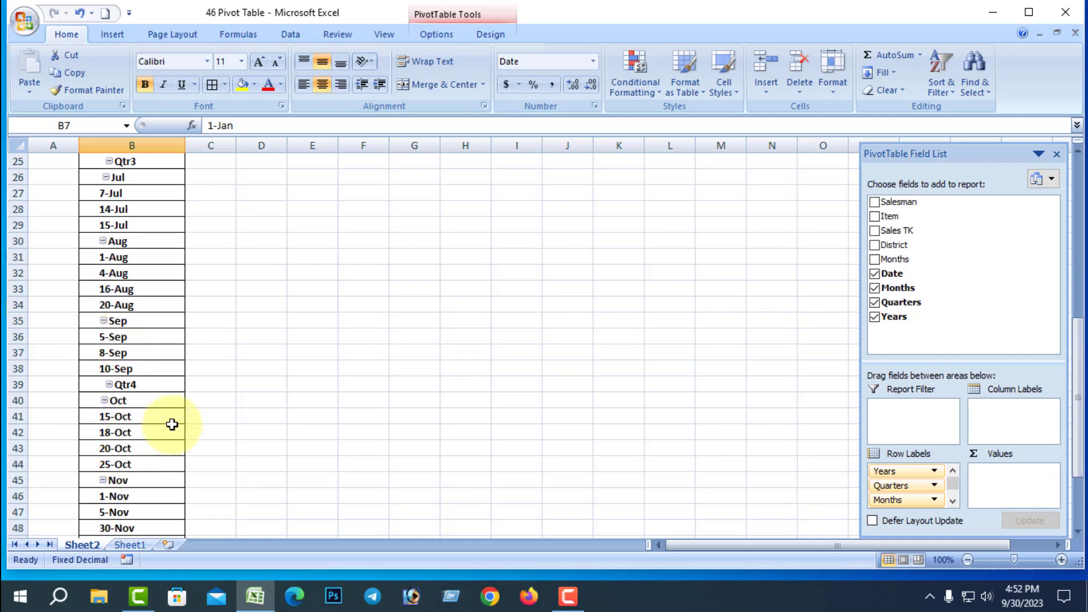
scroll(172, 425, "down", 2)
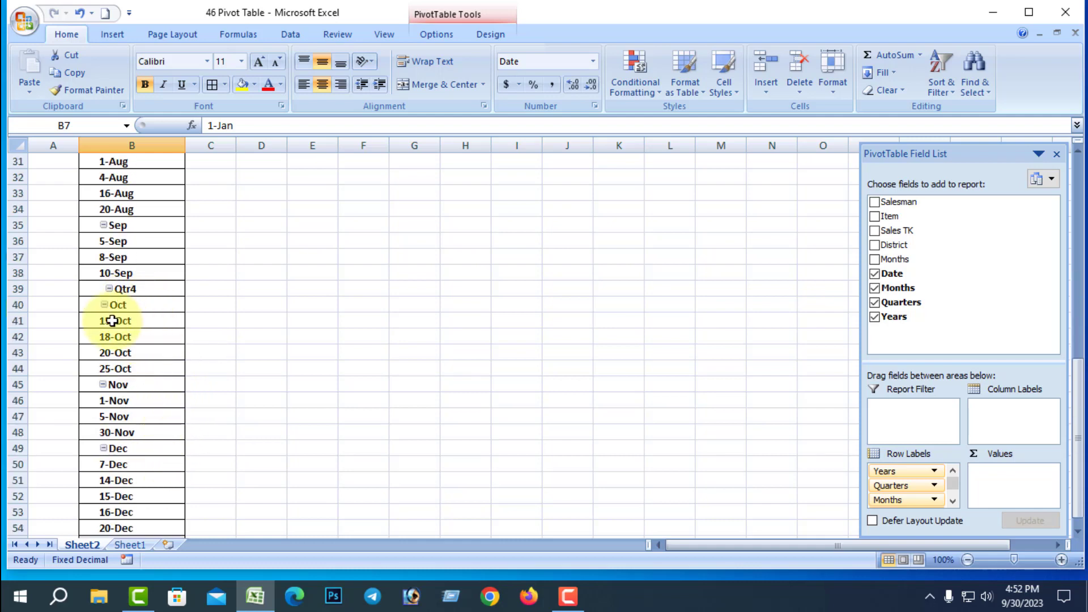
scroll(175, 469, "down", 3)
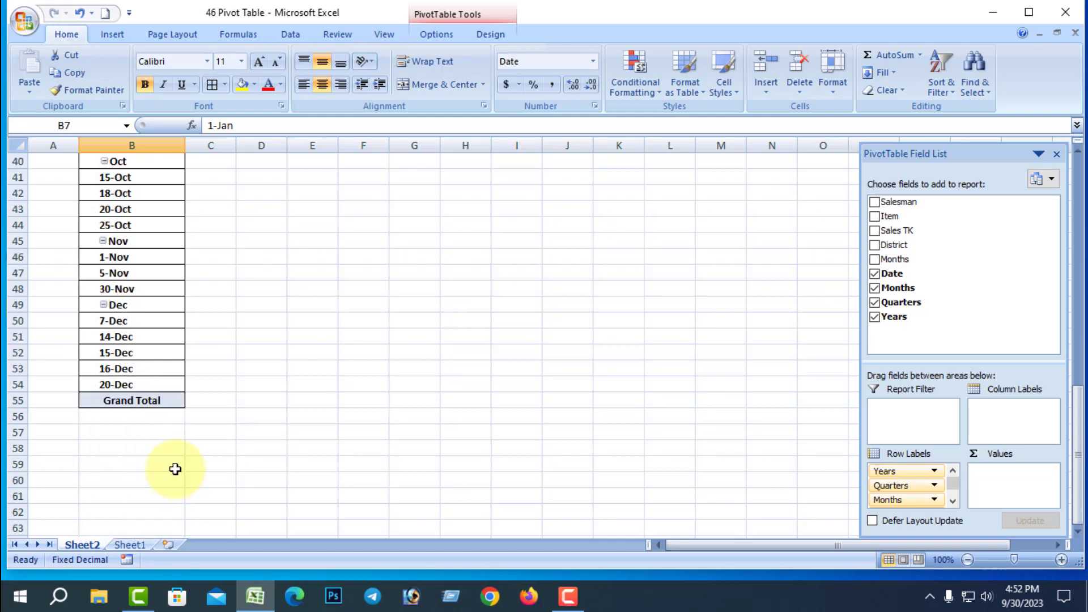
scroll(175, 469, "up", 5)
scroll(169, 408, "up", 8)
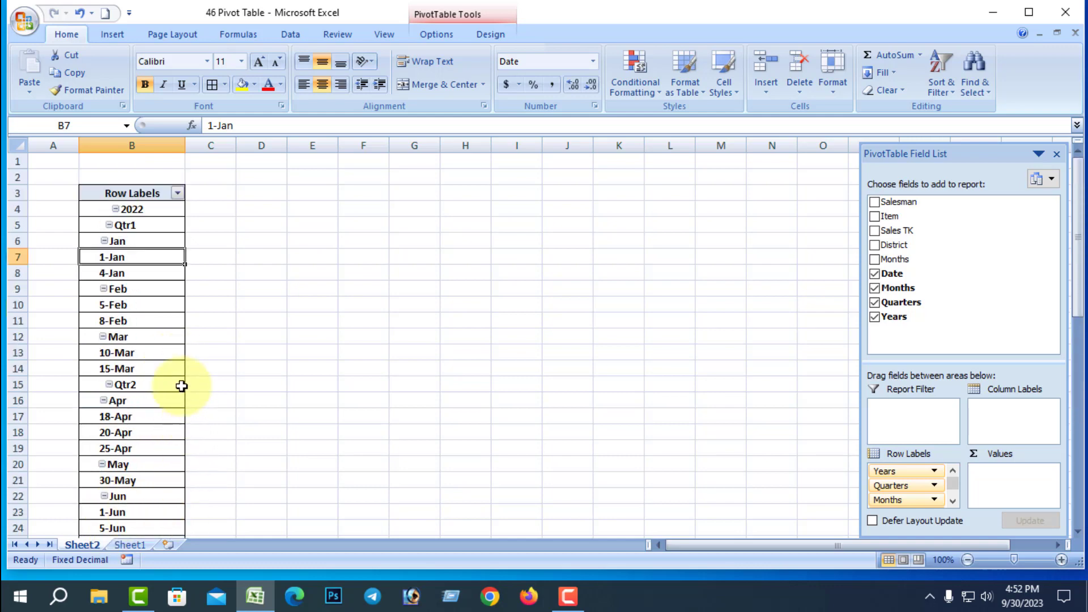
- Select the Qtr1 label and cross-check it against the Sheet1 data
left_click(146, 225)
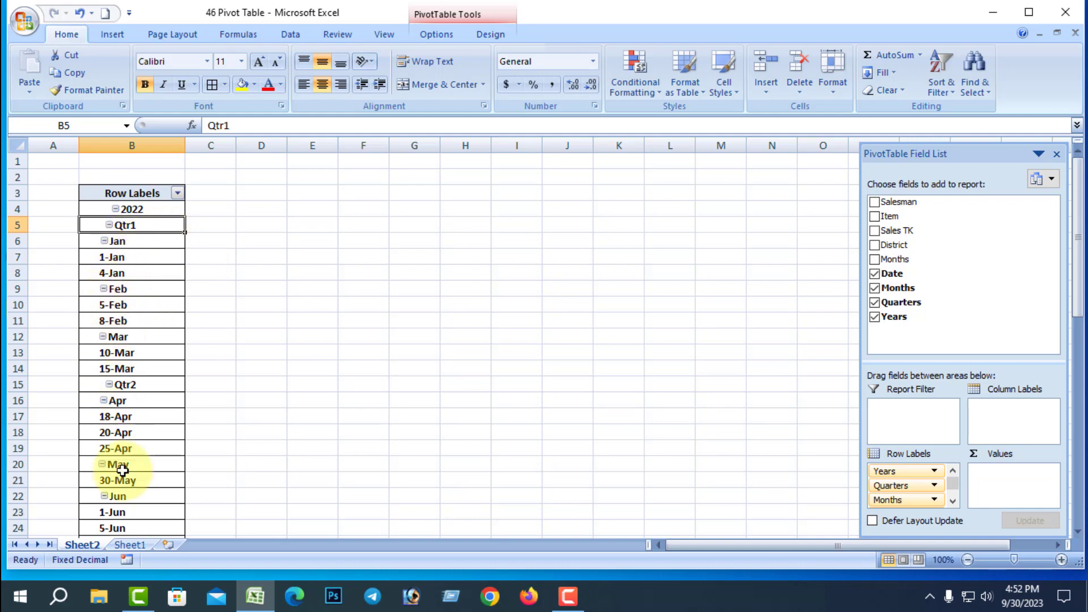
left_click(132, 544)
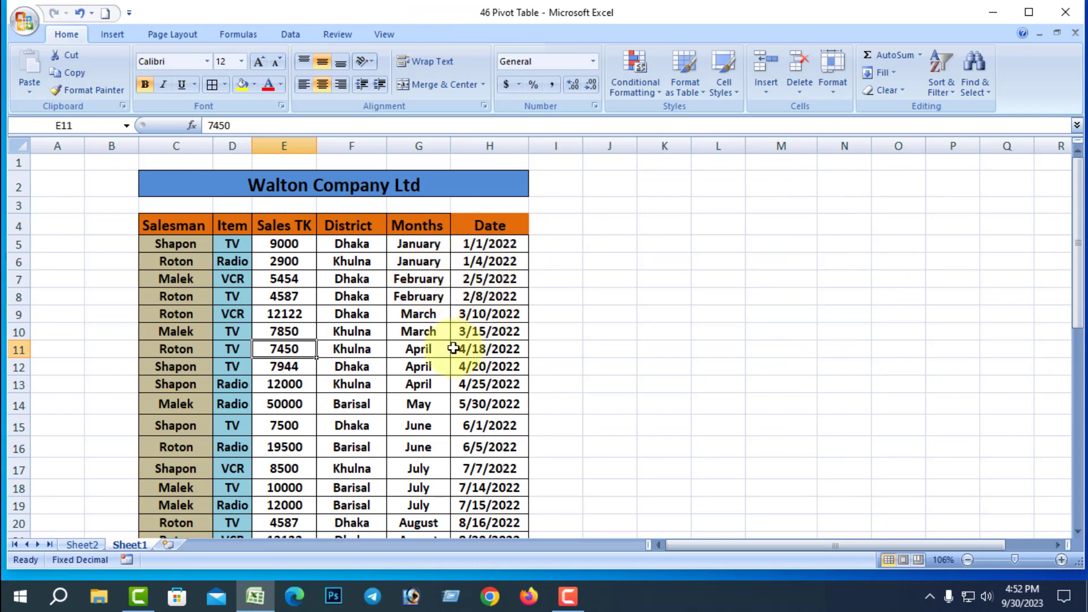
left_click(84, 545)
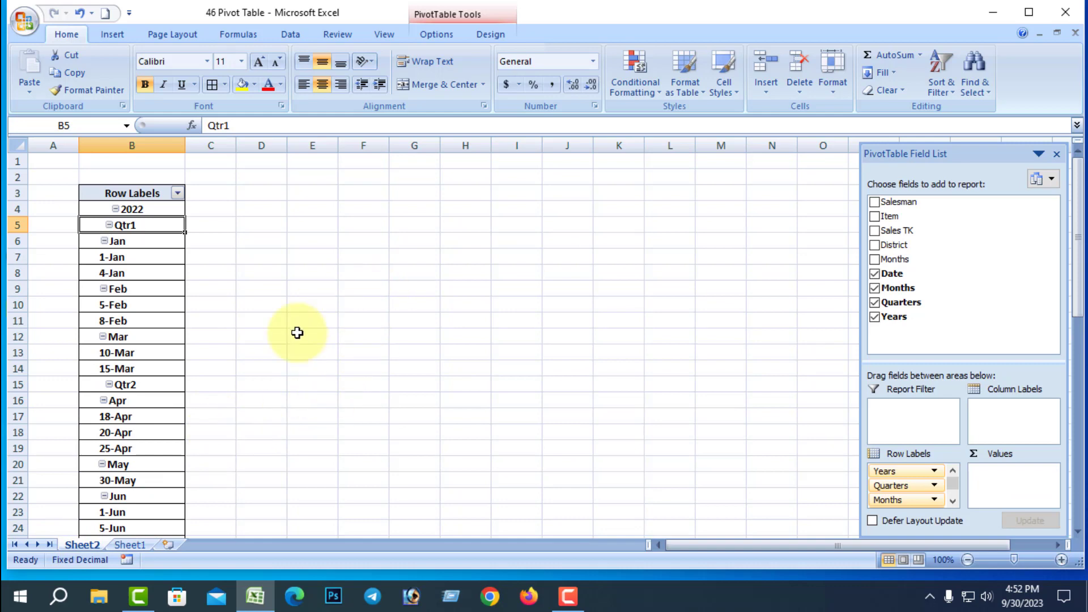
- Ungroup the dates and remove the Date field from the pivot rows
left_click(428, 35)
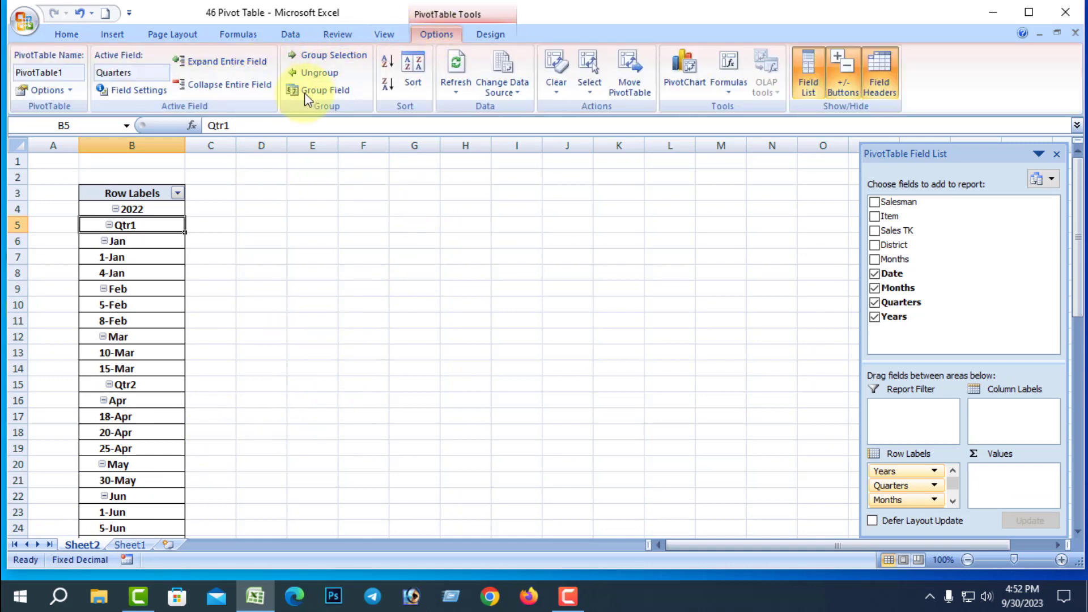
left_click(320, 74)
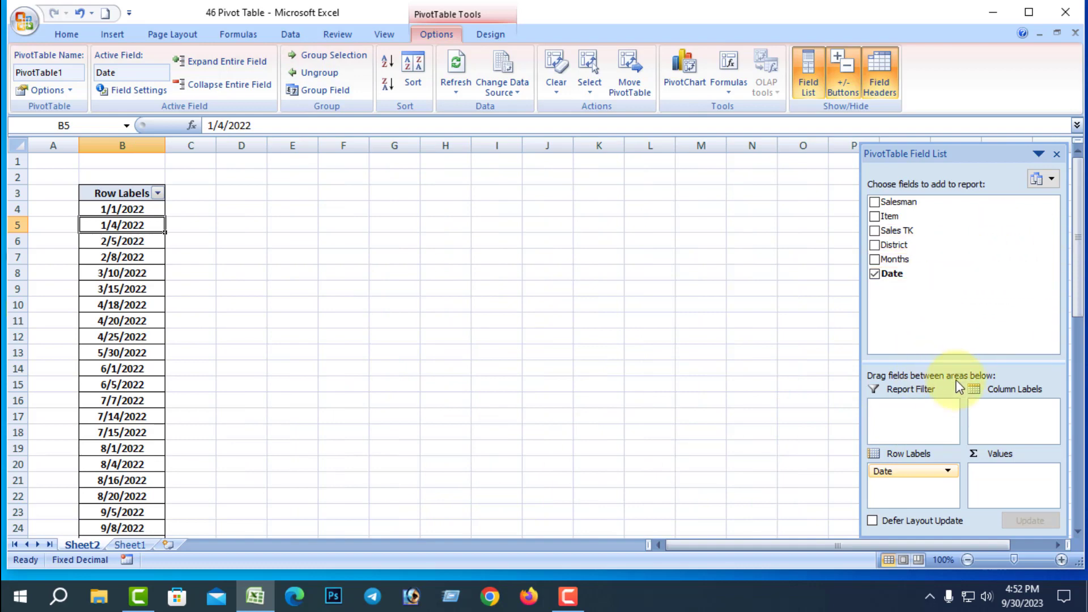
left_click_drag(905, 485, 903, 291)
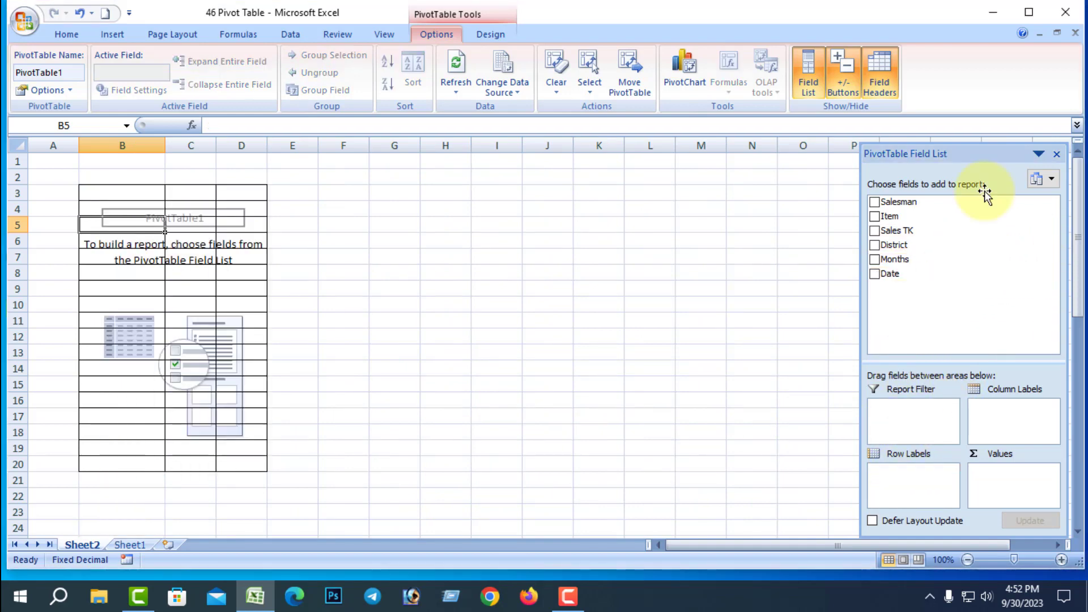
- Place Salesman and Date in rows, Item and Months in columns, Sales TK sum, District filter
mouse_move(898, 204)
left_mouse_down()
mouse_move(910, 455)
mouse_move(891, 474)
left_mouse_up()
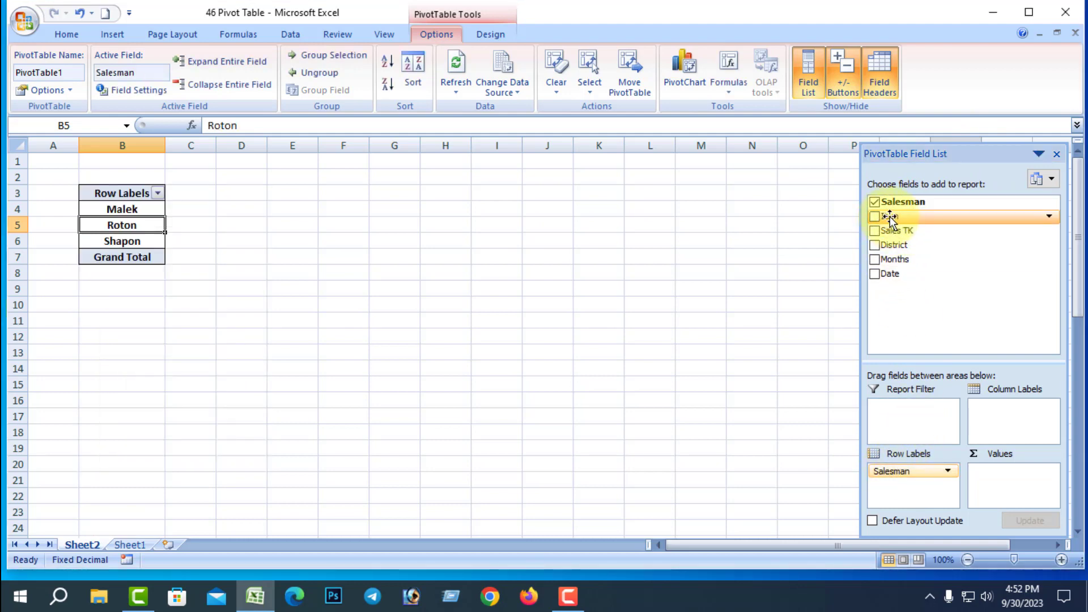
left_click_drag(889, 220, 993, 413)
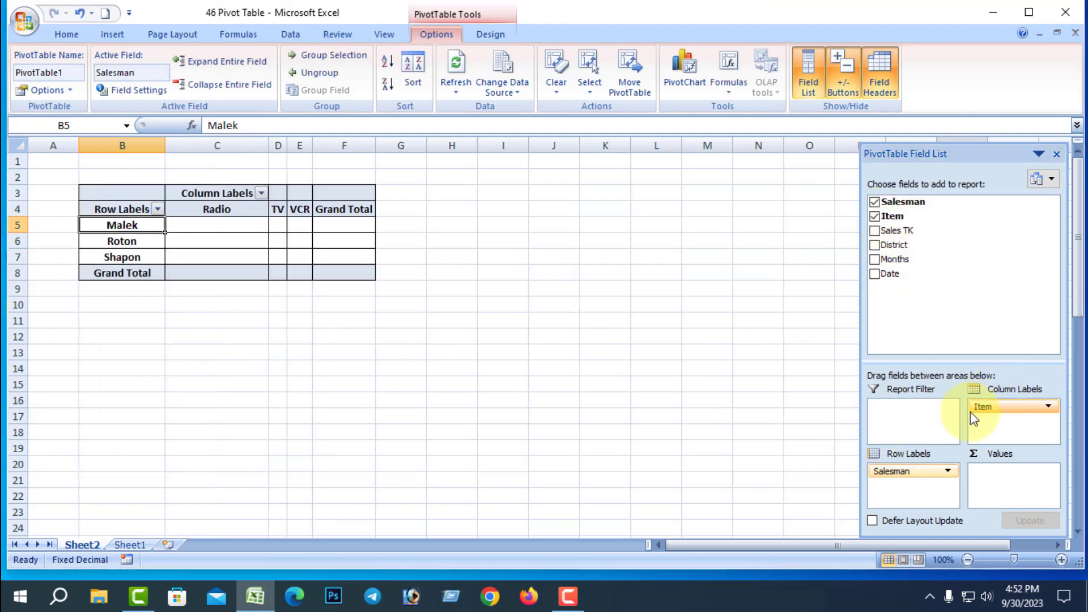
left_click_drag(894, 259, 988, 431)
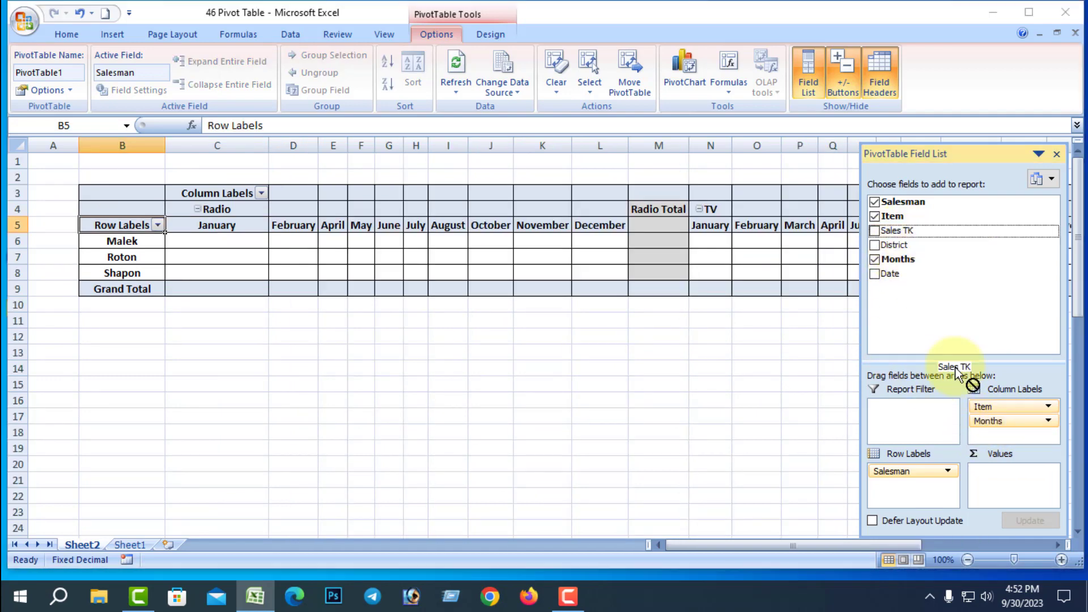
left_click_drag(897, 231, 1001, 497)
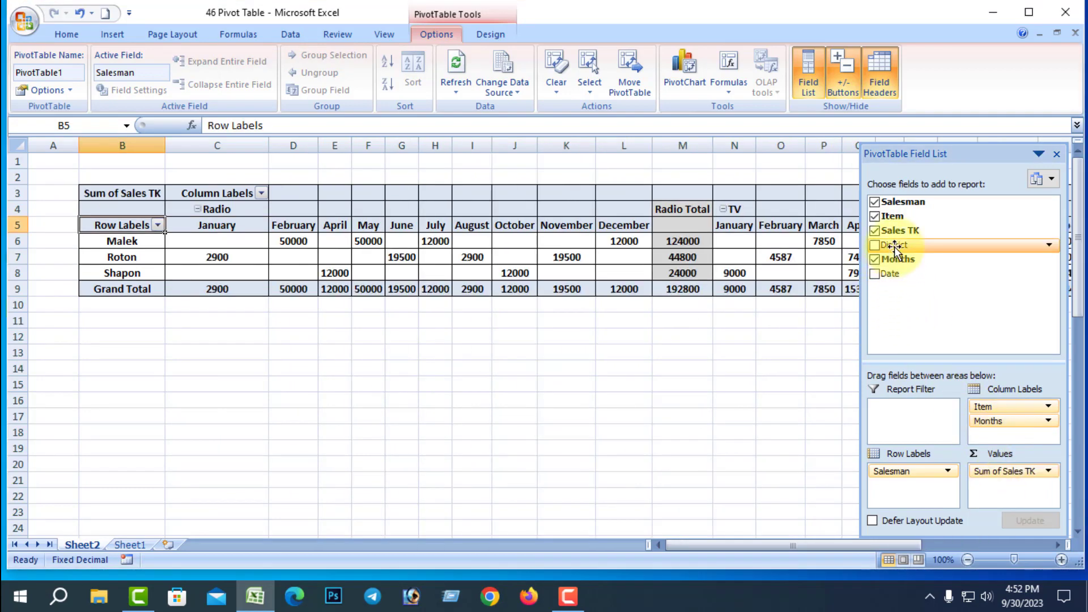
left_click_drag(894, 245, 894, 417)
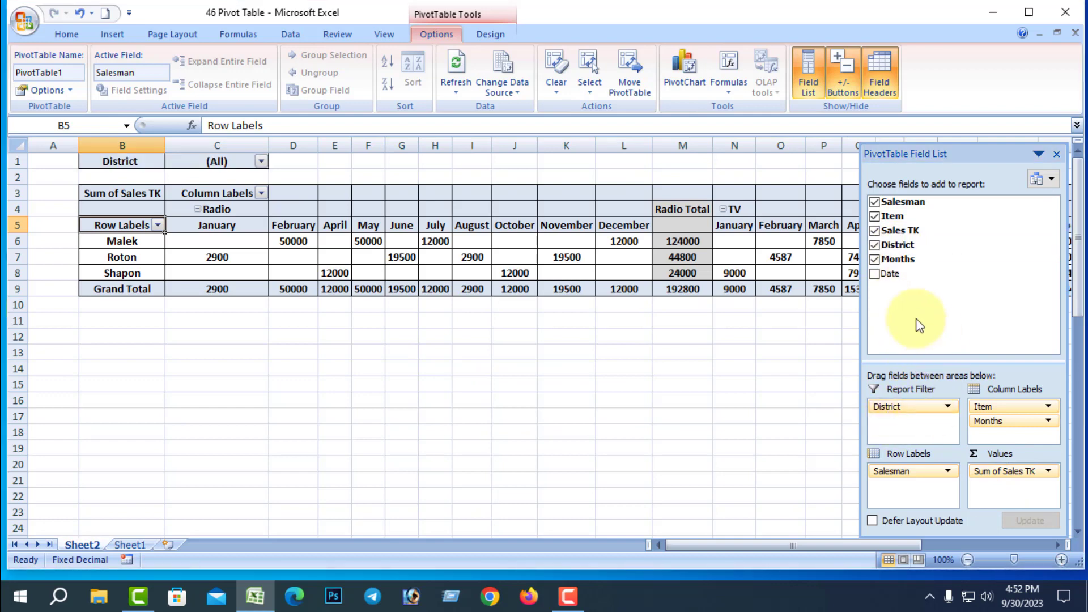
mouse_move(891, 274)
left_mouse_down()
mouse_move(907, 506)
mouse_move(893, 493)
left_mouse_up()
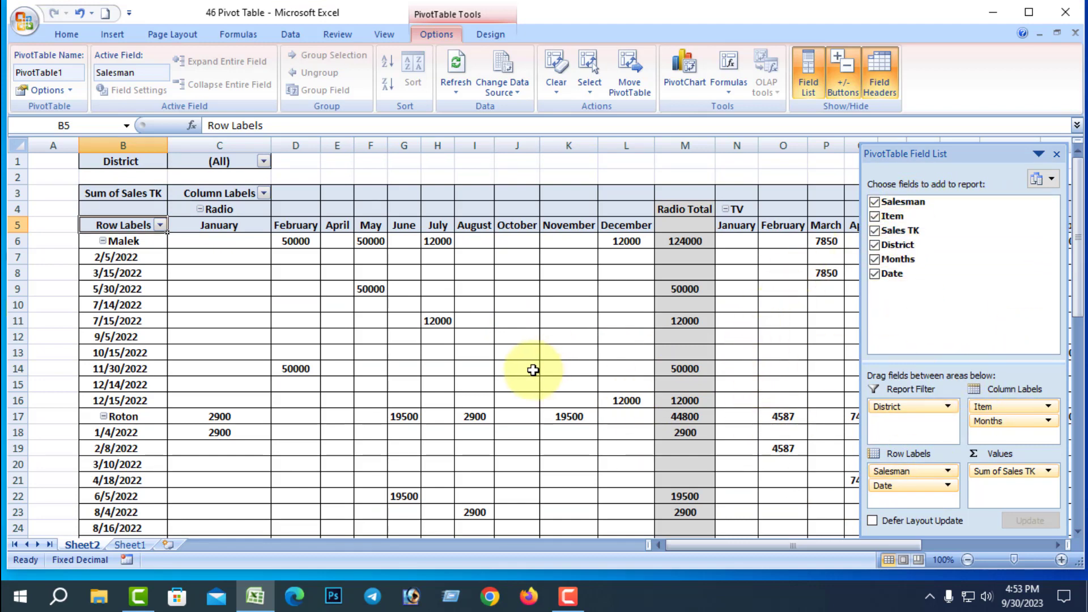
left_click(124, 257)
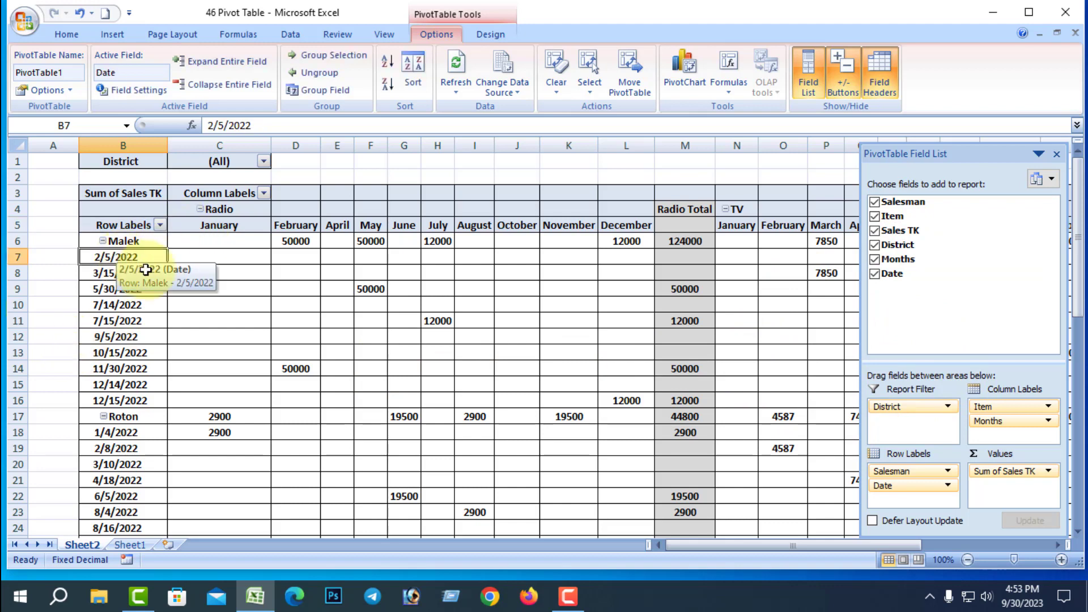
- Group each salesman's dates by Days only
left_click(334, 55)
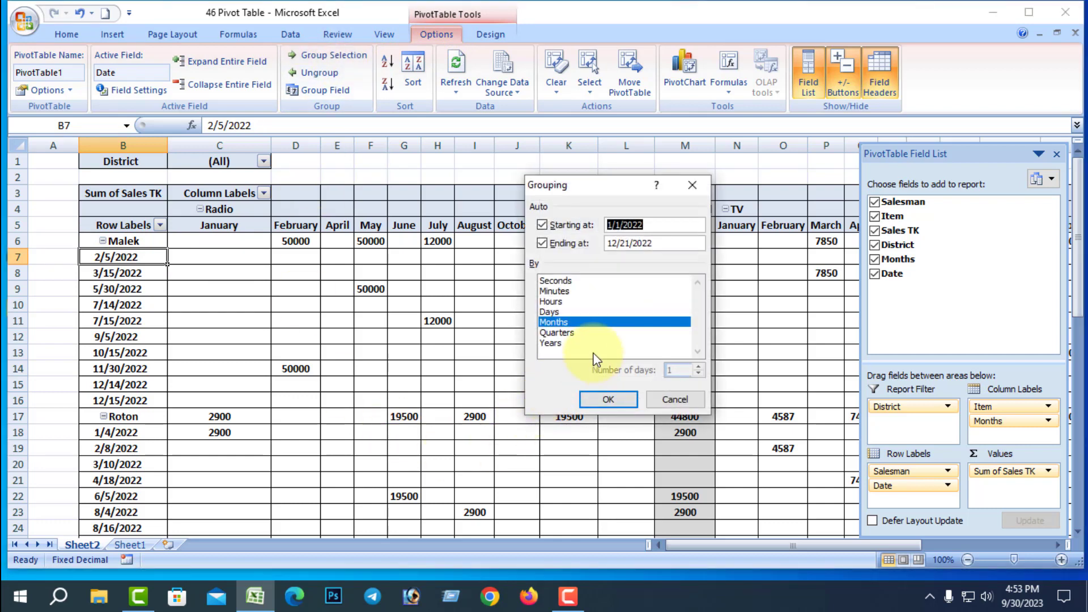
left_click(558, 313)
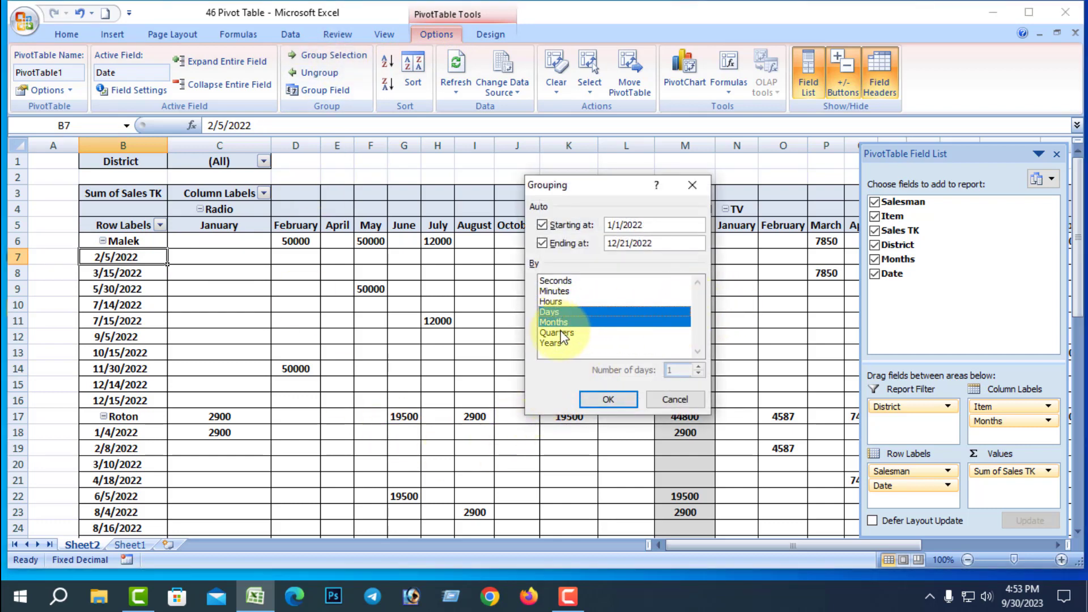
left_click(553, 322)
left_click(602, 400)
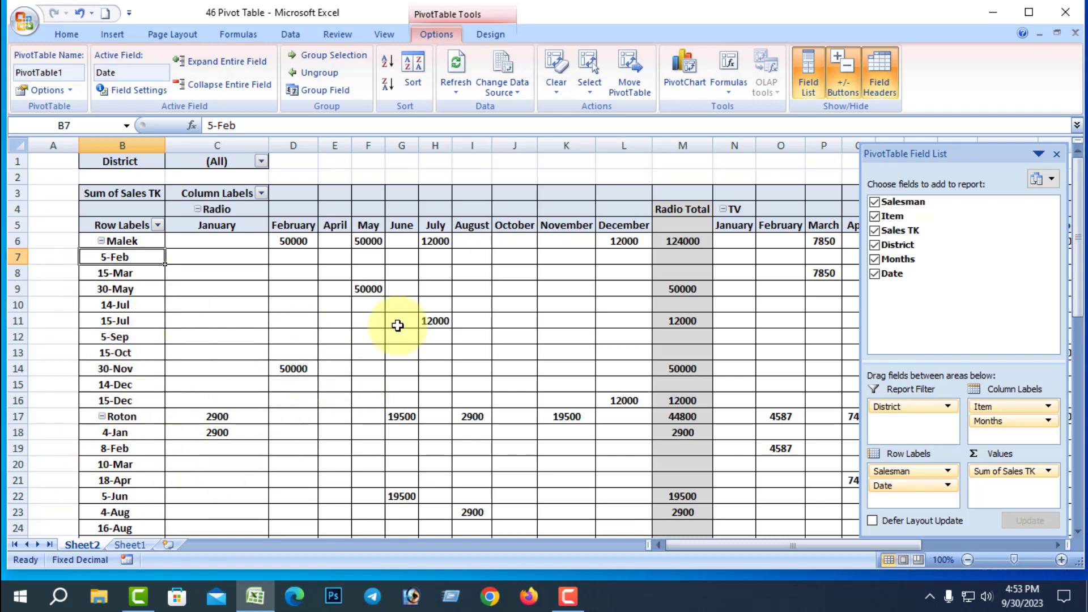
- Ungroup, then regroup the dates with Days, Months, Quarters and Years selected
left_click(315, 74)
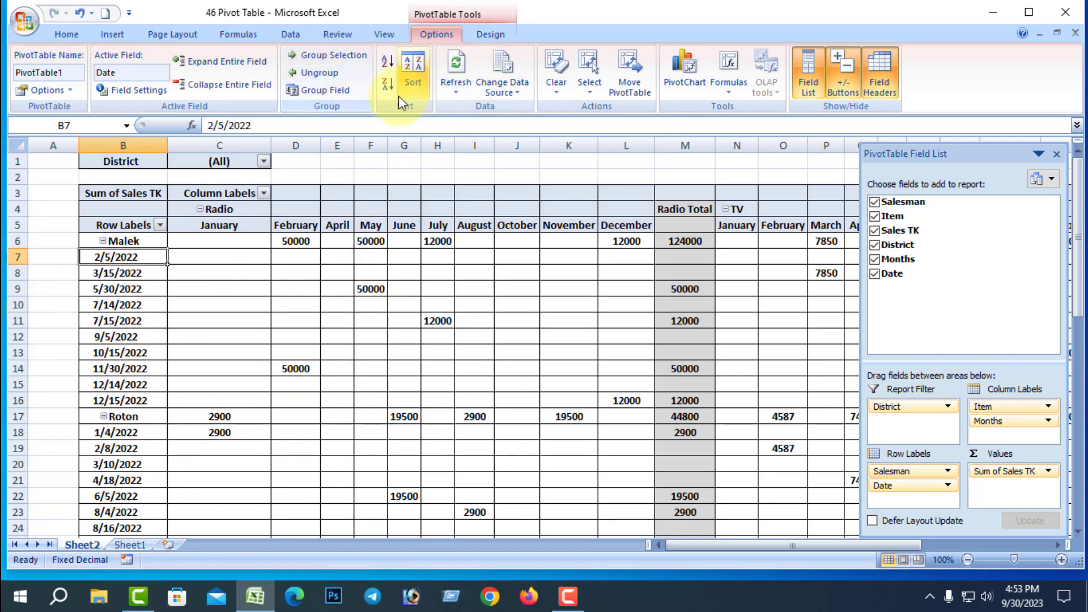
left_click(320, 92)
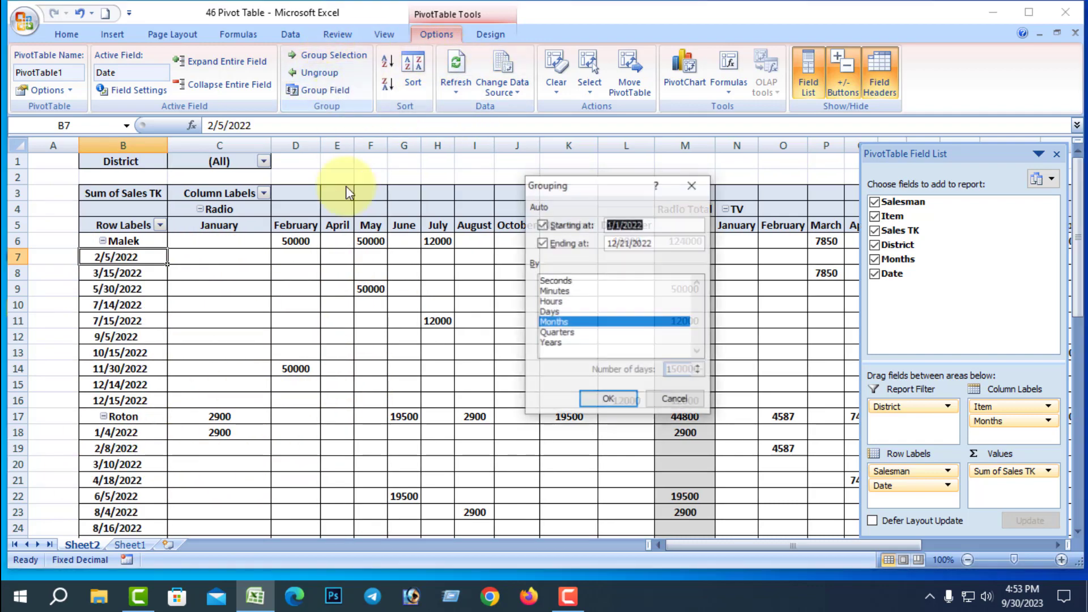
left_click(549, 312)
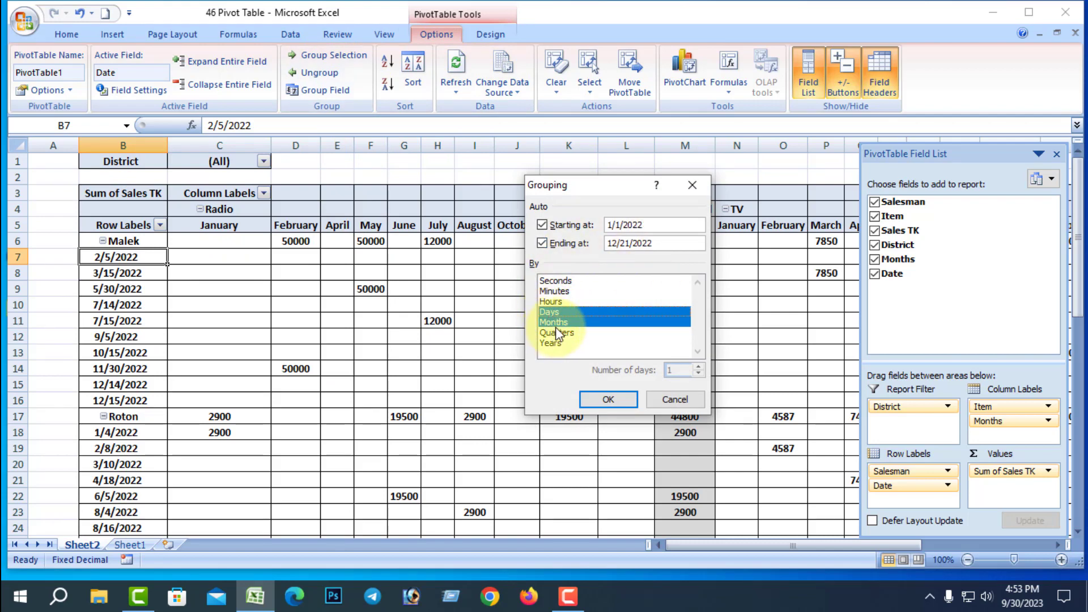
left_click(555, 332)
left_click(554, 343)
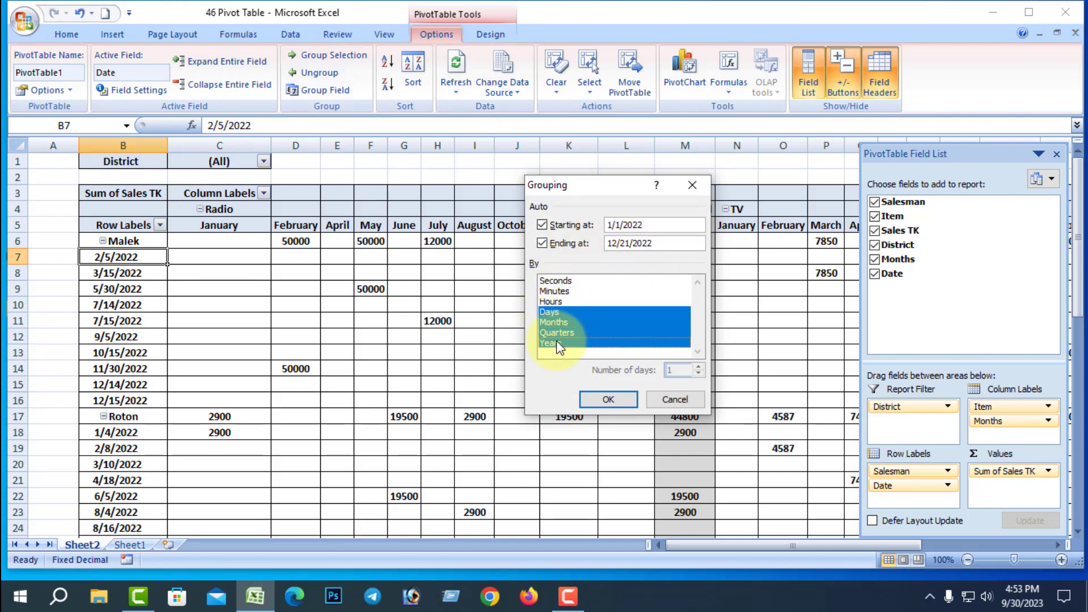
left_click(607, 400)
scroll(152, 306, "down", 3)
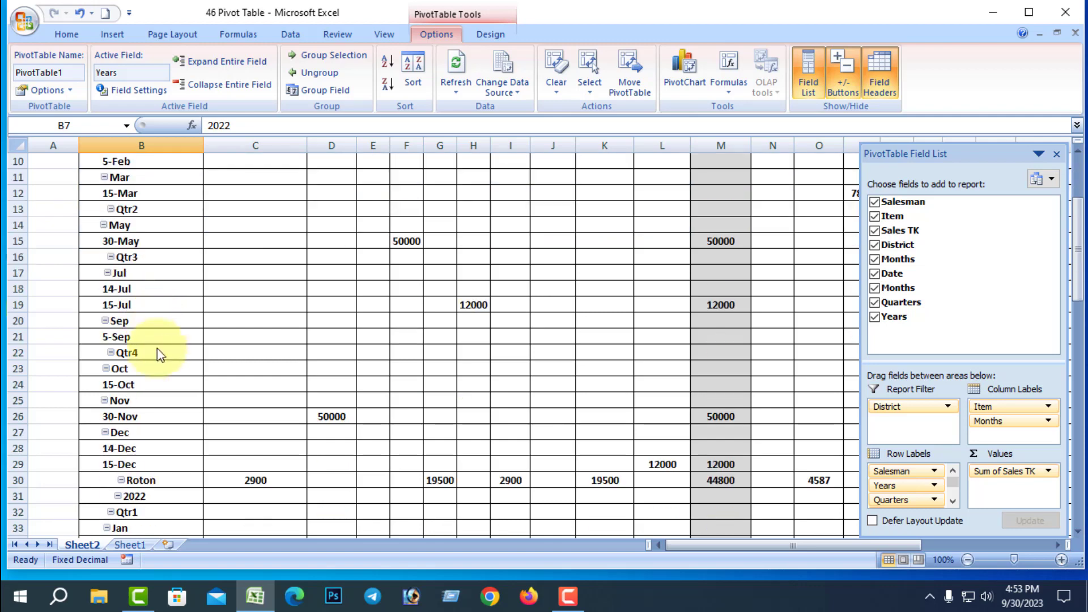
scroll(156, 352, "down", 4)
scroll(155, 369, "up", 6)
scroll(160, 376, "up", 1)
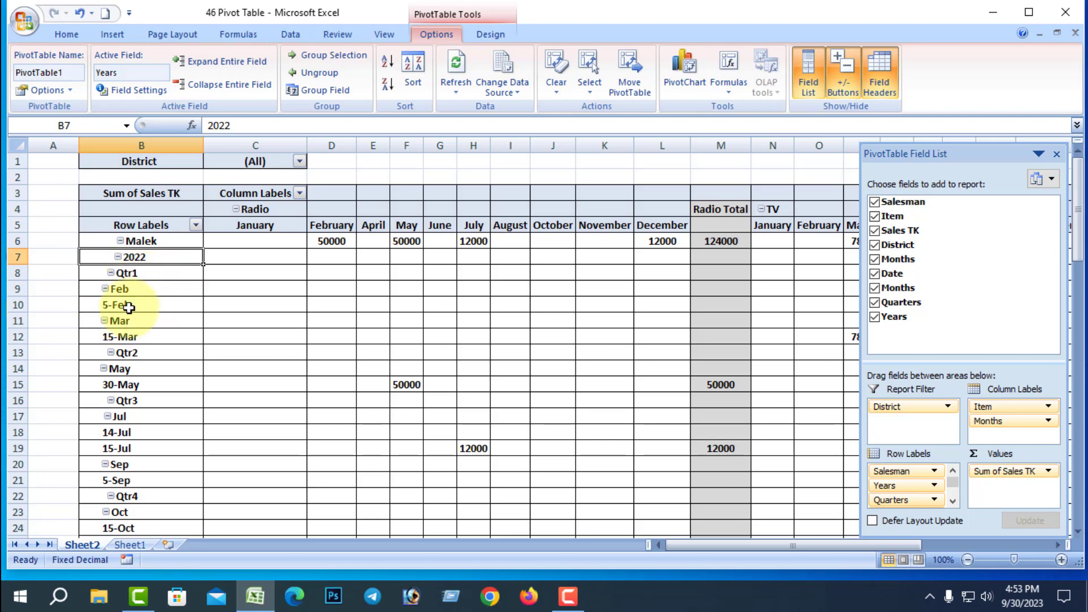
left_click(130, 544)
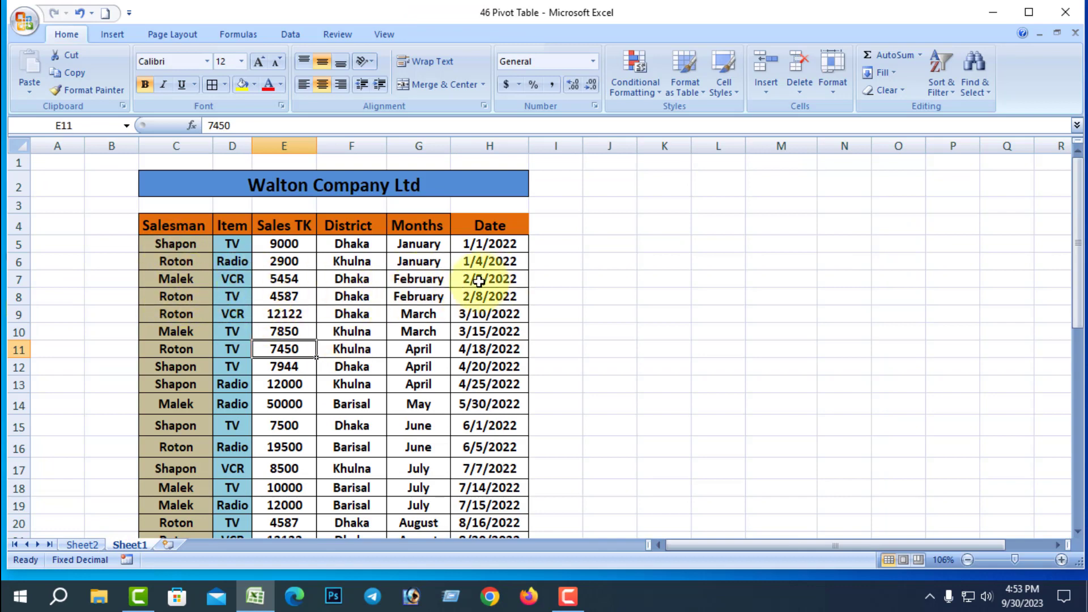
left_click(82, 545)
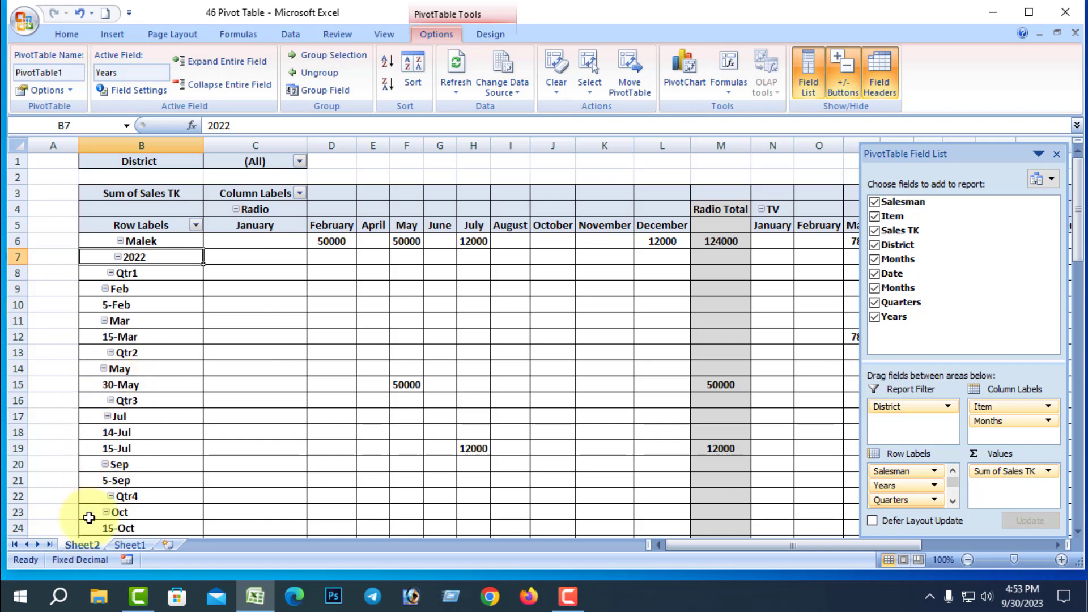
left_click(130, 545)
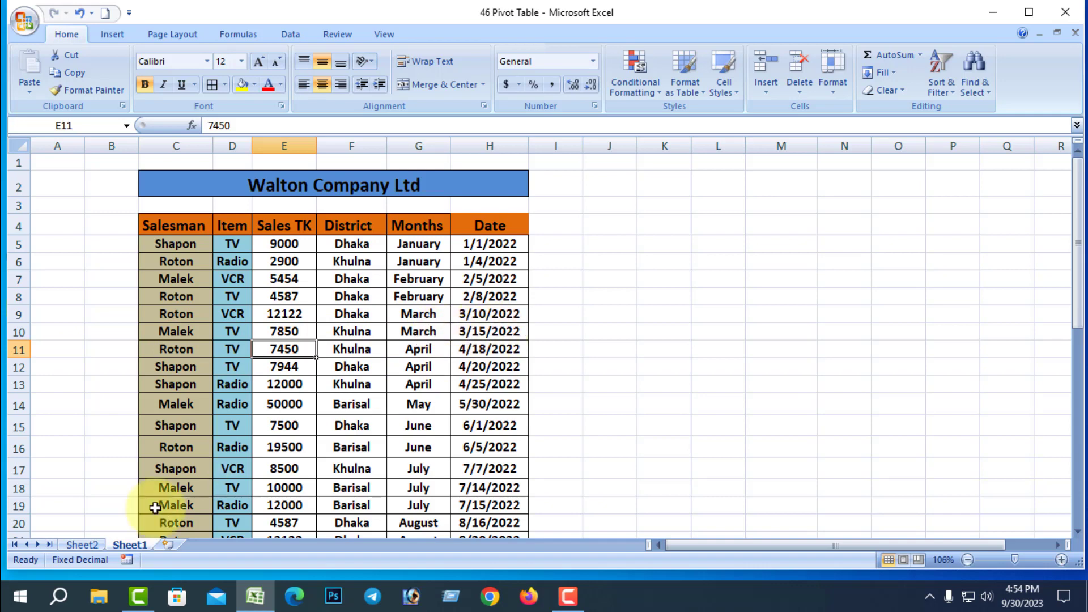
left_click(82, 545)
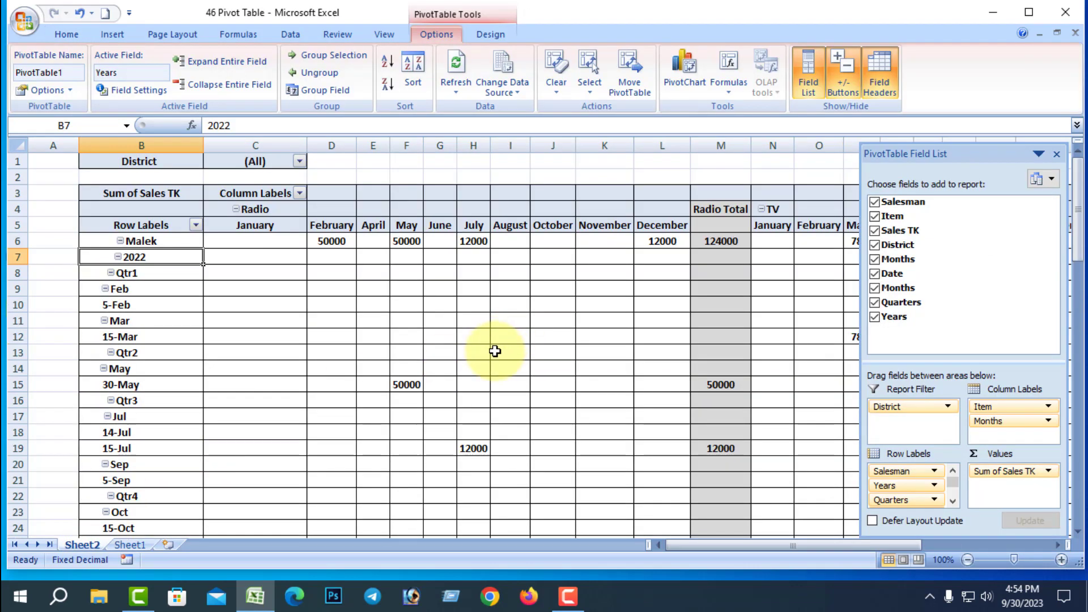